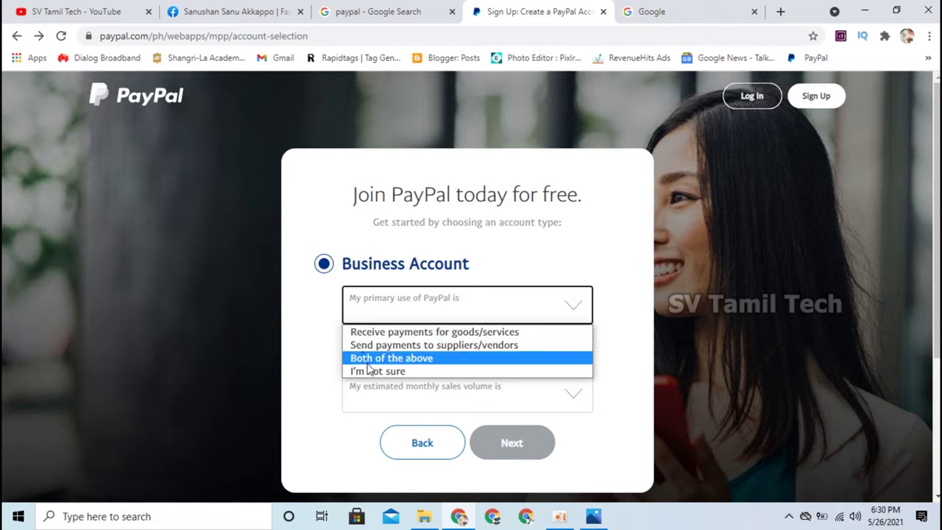
Choose 'Both of the above' as primary use and 'On marketplace or freelancer platforms' for payments.
{"action": "left_click", "coordinate": [374, 363]}
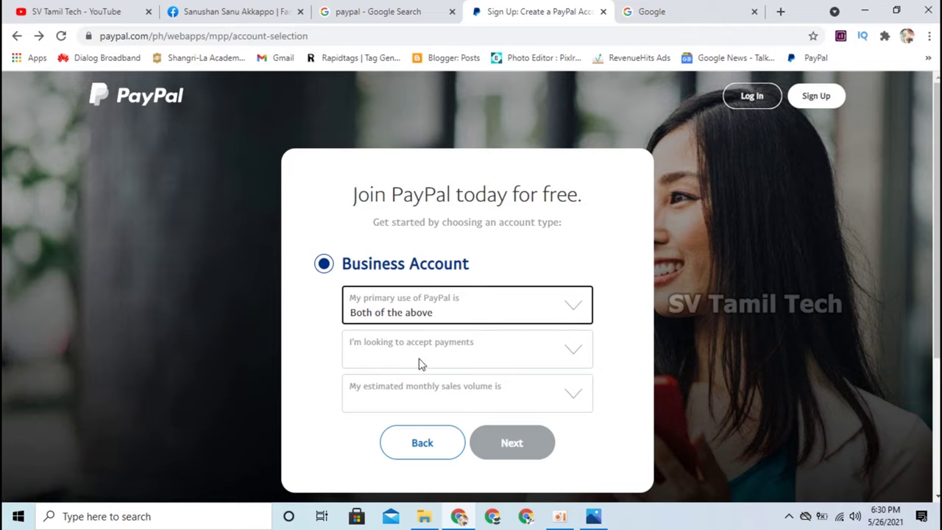
{"action": "left_click", "coordinate": [361, 359]}
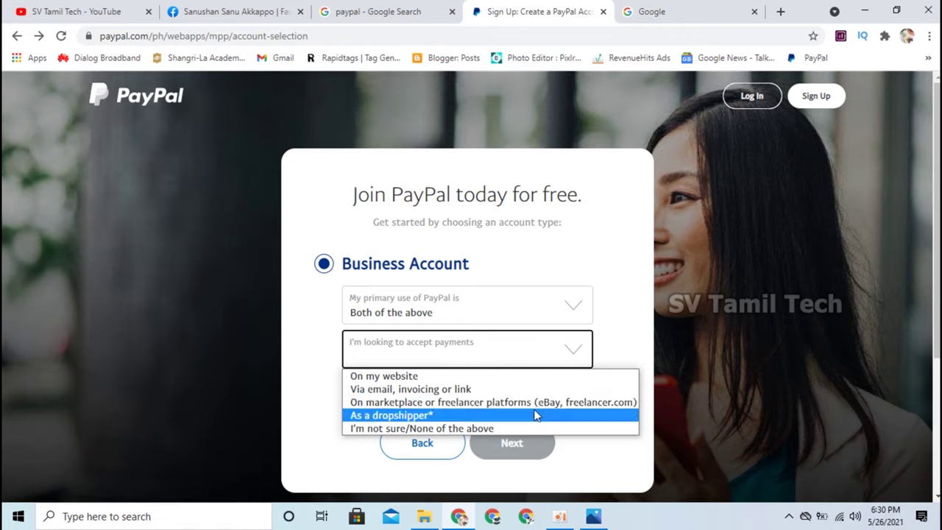
{"action": "left_click", "coordinate": [493, 410]}
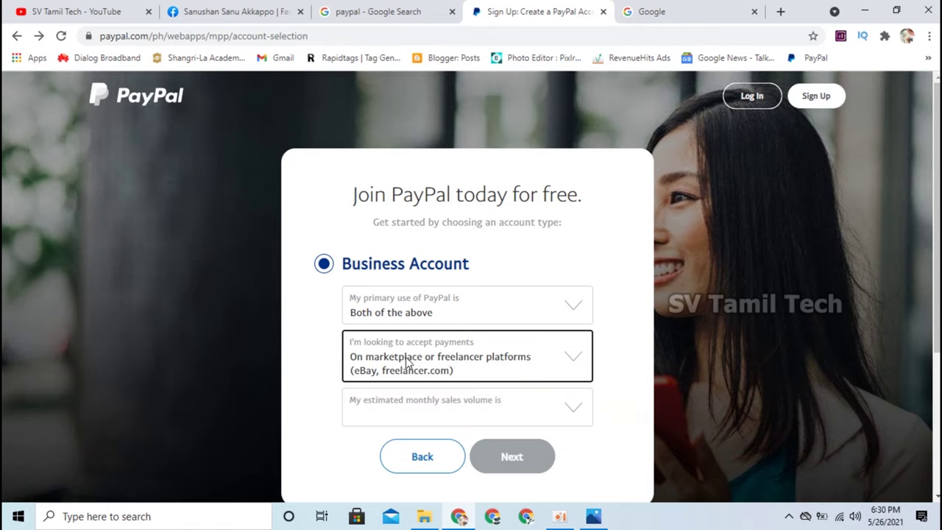
{"action": "left_click", "coordinate": [324, 376]}
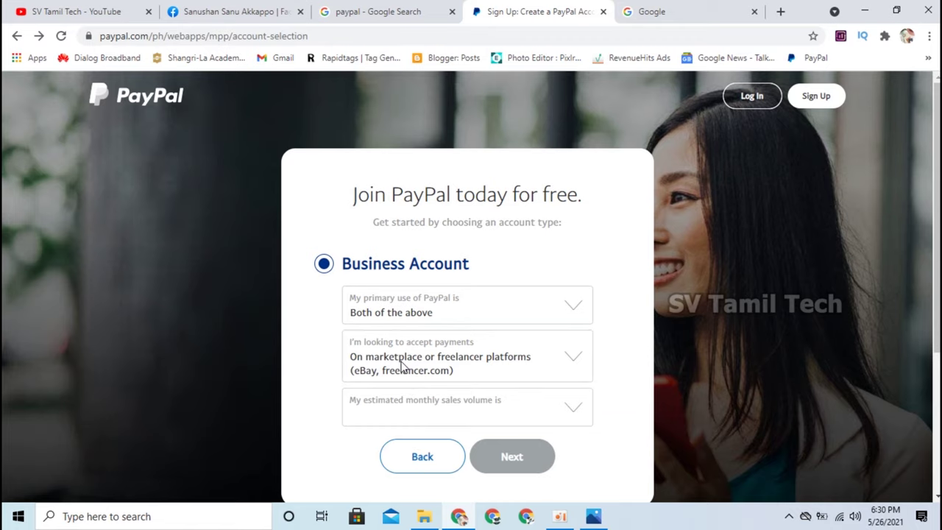
{"action": "scroll", "coordinate": [401, 366], "scroll_direction": "down", "scroll_amount": 1}
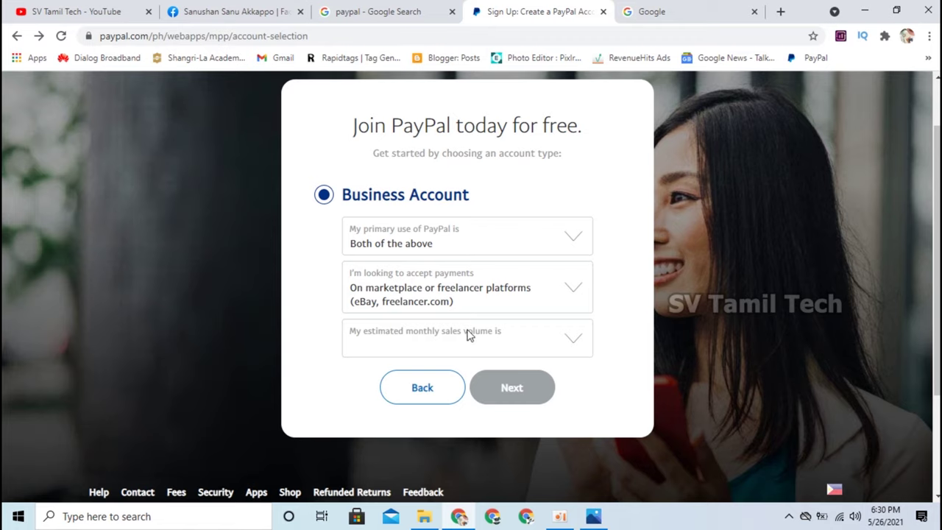
Set monthly sales volume to 'More than $4Mil PHP a month' and continue.
{"action": "left_click", "coordinate": [573, 340]}
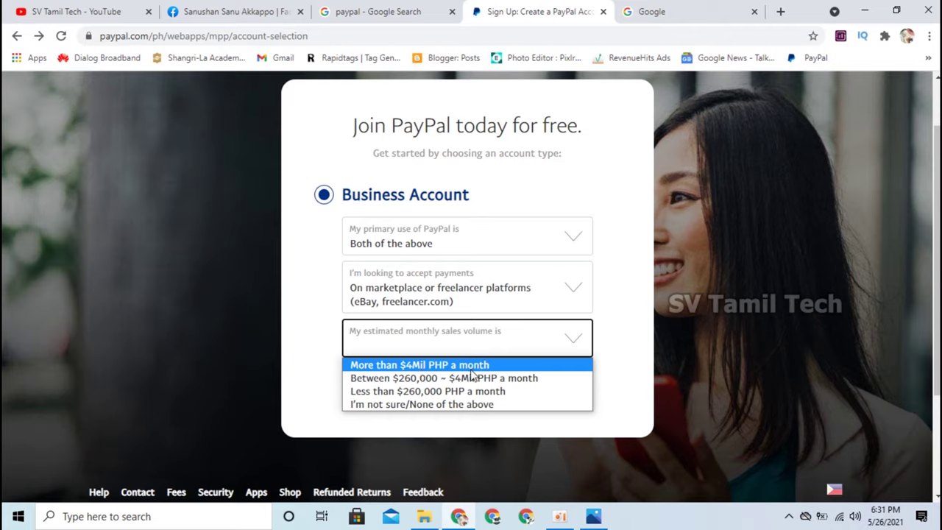
{"action": "left_click", "coordinate": [472, 371]}
{"action": "left_click", "coordinate": [518, 398]}
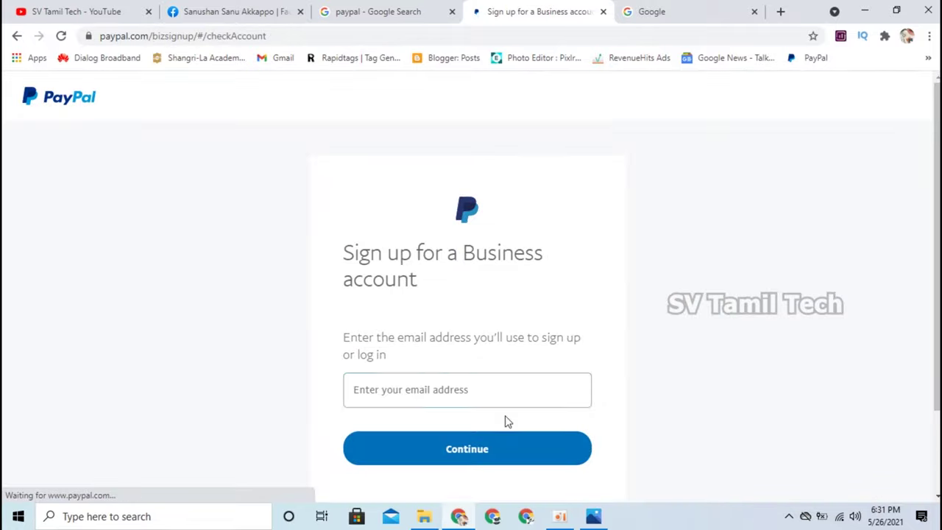
Paste the sign-up email address into the email field and continue to the password step.
{"action": "scroll", "coordinate": [332, 287], "scroll_direction": "down", "scroll_amount": 1}
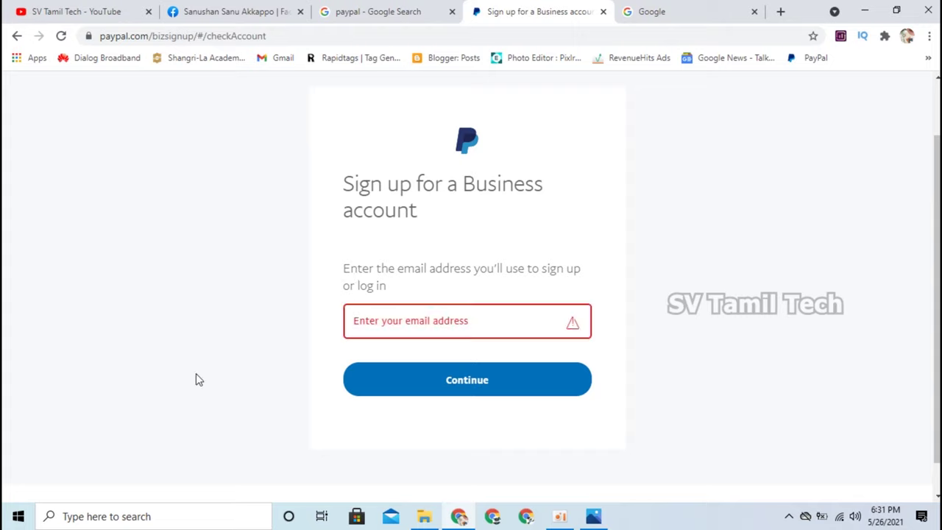
{"action": "left_click", "coordinate": [362, 333]}
{"action": "key", "text": "ctrl+v"}
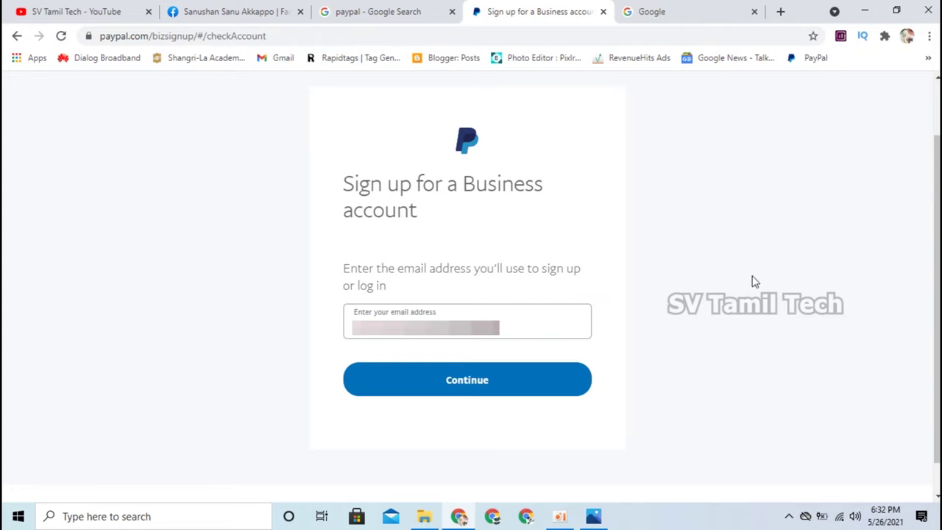
{"action": "left_click", "coordinate": [432, 383]}
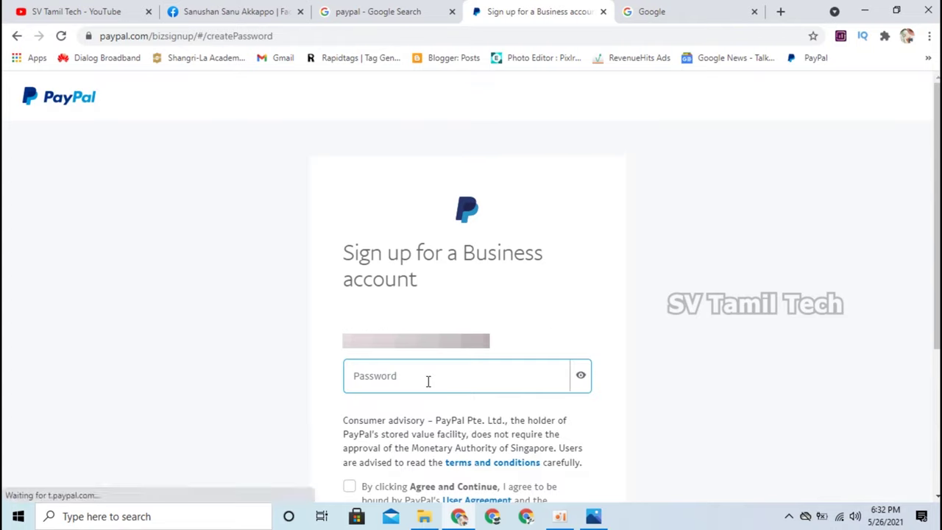
Accept the User Agreement and Privacy Statement and continue to the business details form.
{"action": "scroll", "coordinate": [681, 374], "scroll_direction": "down", "scroll_amount": 1}
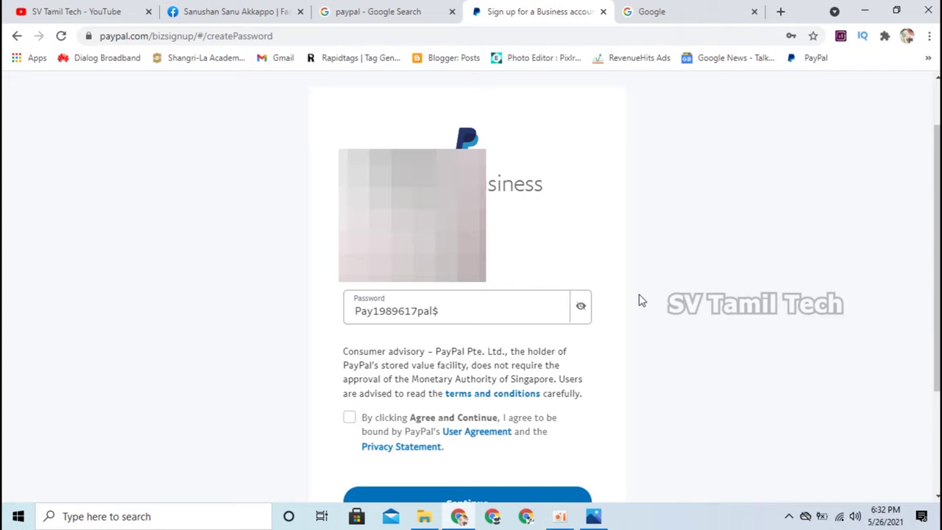
{"action": "scroll", "coordinate": [221, 463], "scroll_direction": "down", "scroll_amount": 1}
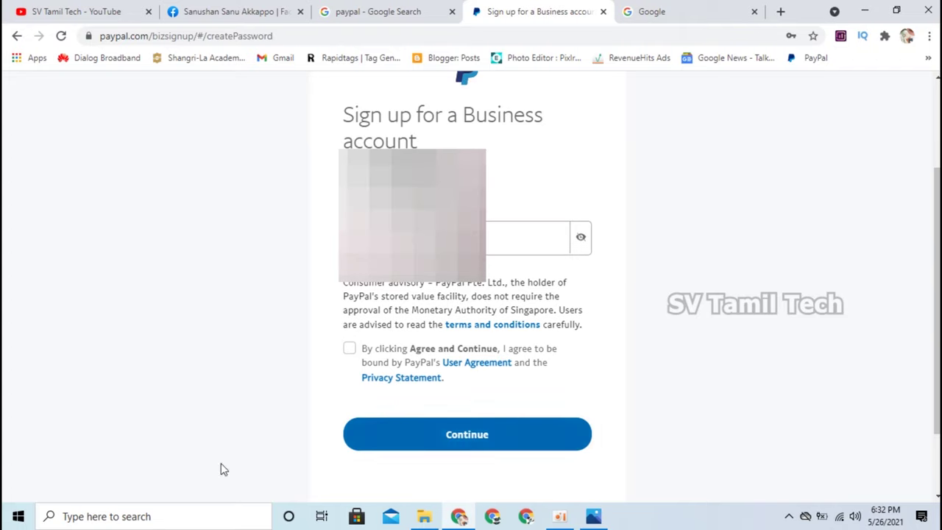
{"action": "left_click", "coordinate": [350, 351]}
{"action": "left_click", "coordinate": [492, 451]}
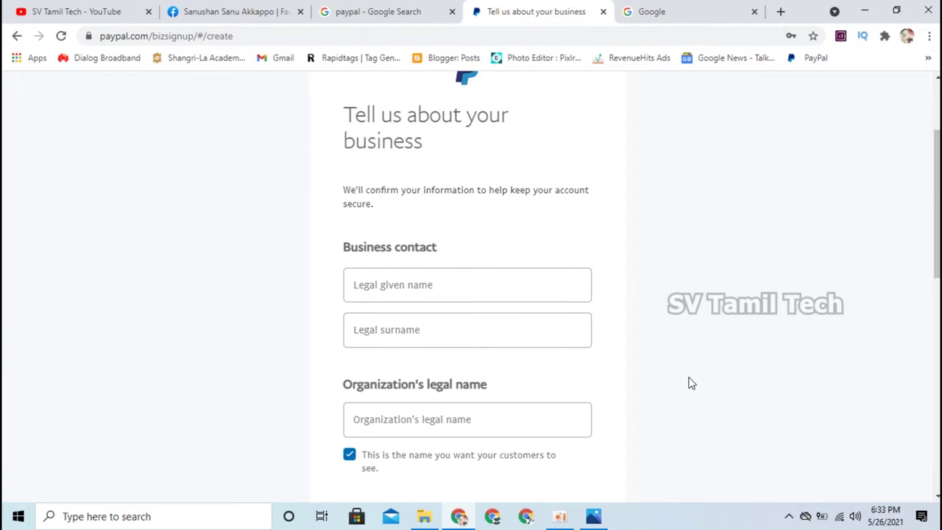
Highlight the Business contact heading text, then clear the selection.
{"action": "scroll", "coordinate": [688, 381], "scroll_direction": "up", "scroll_amount": 1}
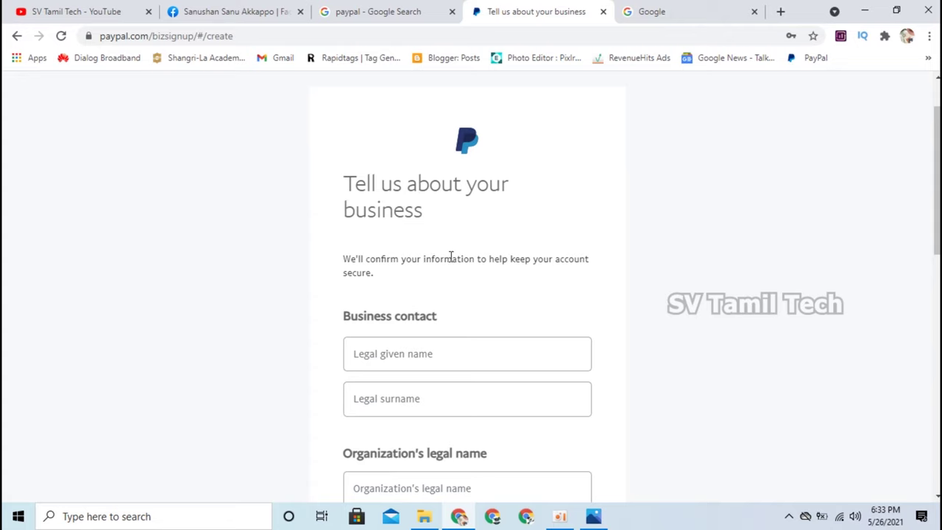
{"action": "scroll", "coordinate": [640, 265], "scroll_direction": "down", "scroll_amount": 2}
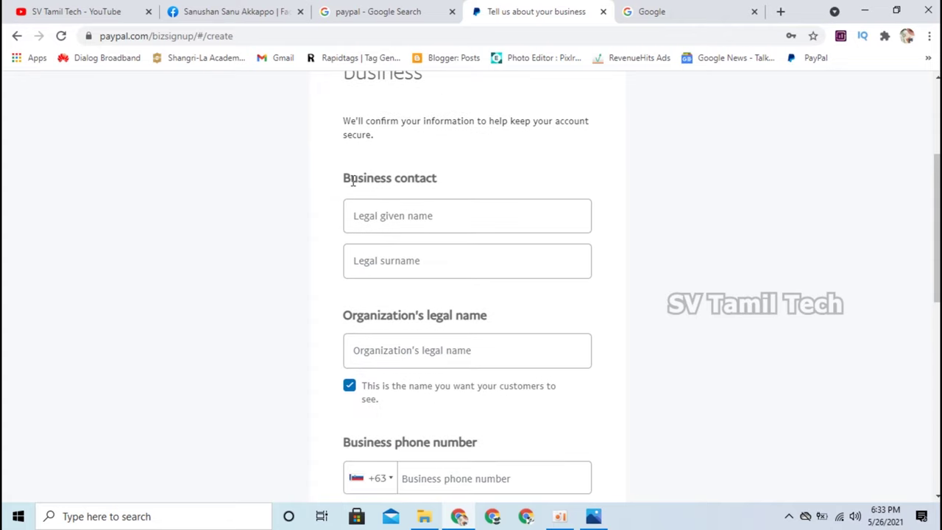
{"action": "left_click_drag", "start_coordinate": [345, 179], "coordinate": [498, 177]}
{"action": "left_click", "coordinate": [547, 166]}
{"action": "scroll", "coordinate": [547, 253], "scroll_direction": "down", "scroll_amount": 2}
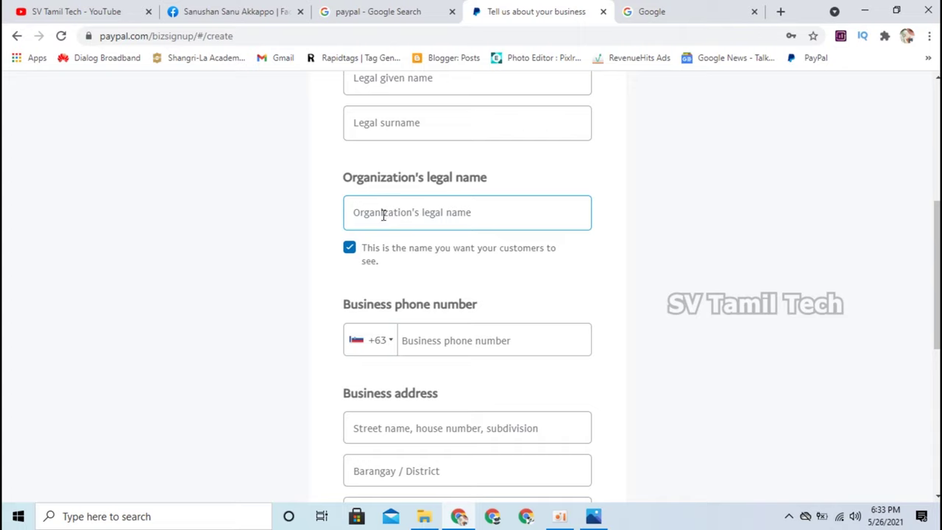
{"action": "scroll", "coordinate": [670, 225], "scroll_direction": "down", "scroll_amount": 1}
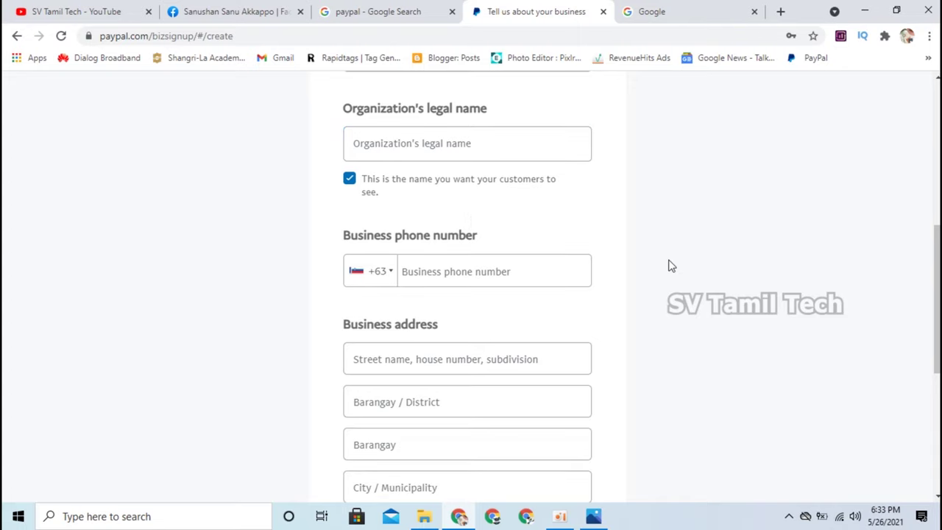
Change the business phone country code from +63 to +94.
{"action": "left_click", "coordinate": [388, 274]}
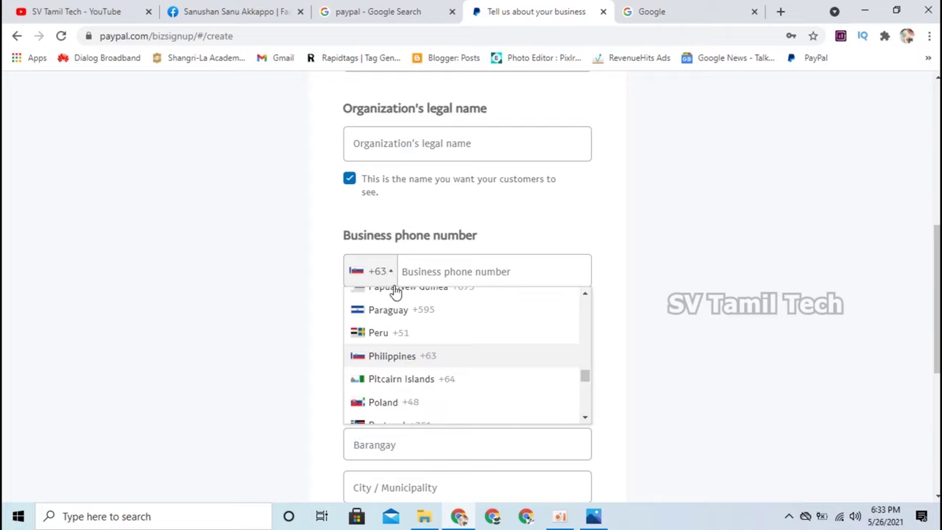
{"action": "scroll", "coordinate": [416, 381], "scroll_direction": "down", "scroll_amount": 2}
{"action": "scroll", "coordinate": [418, 381], "scroll_direction": "up", "scroll_amount": 2}
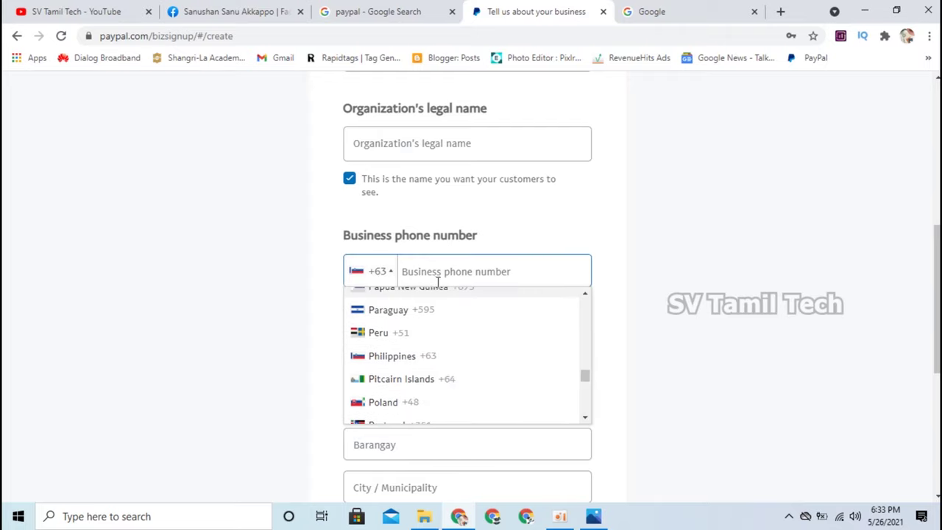
{"action": "scroll", "coordinate": [406, 319], "scroll_direction": "down", "scroll_amount": 3}
{"action": "left_click", "coordinate": [397, 332]}
{"action": "scroll", "coordinate": [347, 200], "scroll_direction": "down", "scroll_amount": 2}
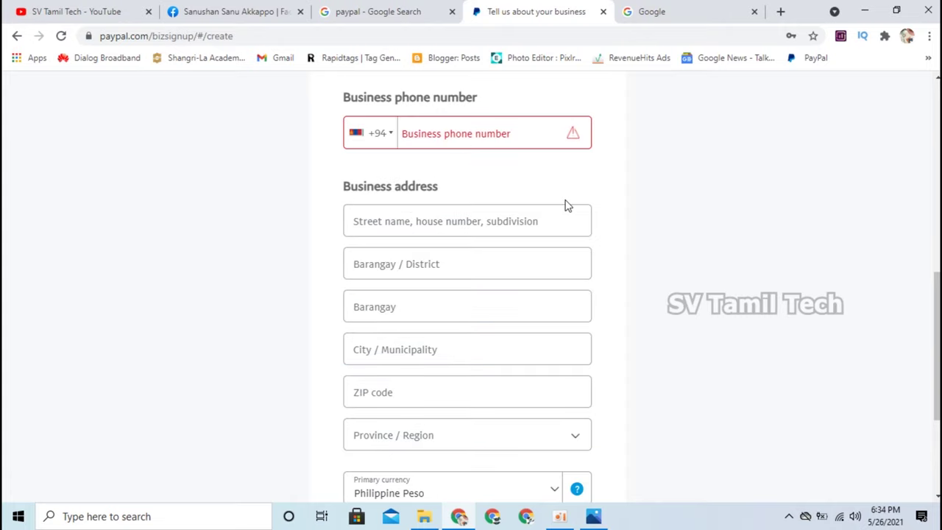
{"action": "scroll", "coordinate": [574, 251], "scroll_direction": "down", "scroll_amount": 3}
{"action": "scroll", "coordinate": [589, 343], "scroll_direction": "up", "scroll_amount": 3}
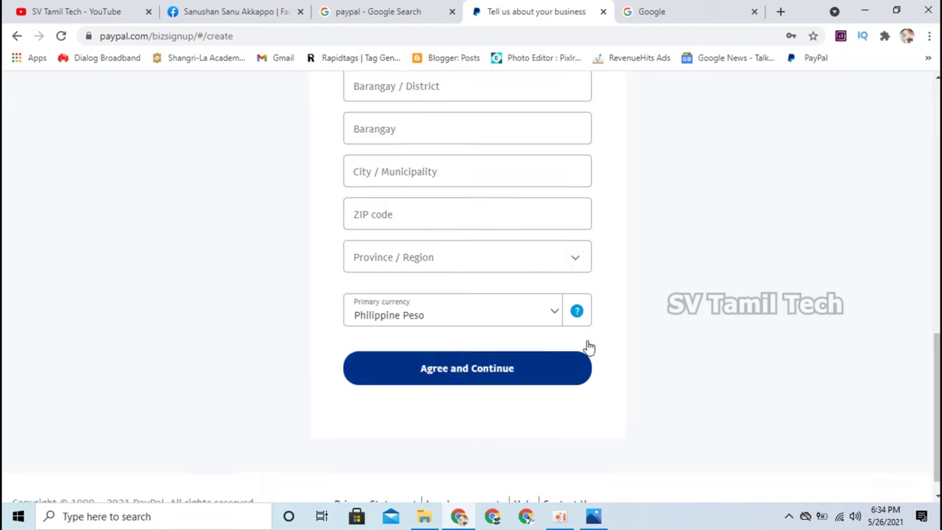
{"action": "scroll", "coordinate": [605, 313], "scroll_direction": "down", "scroll_amount": 3}
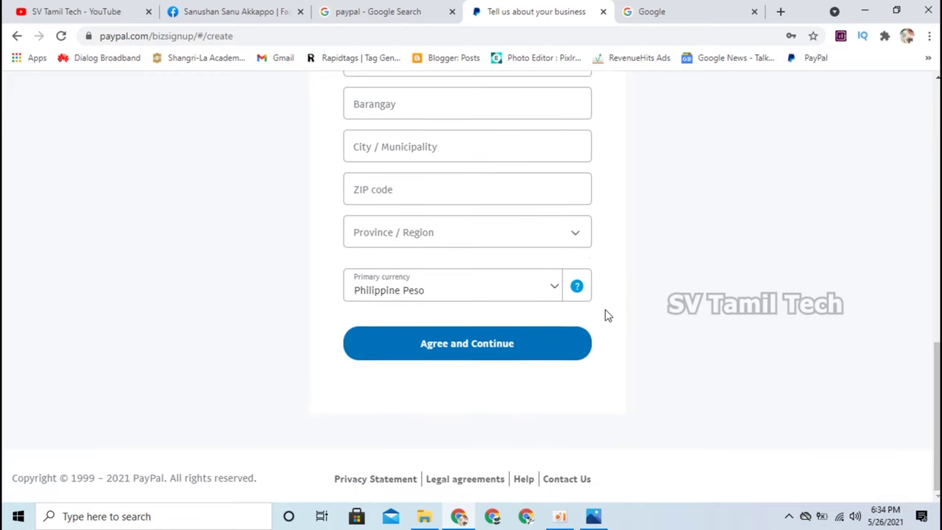
{"action": "scroll", "coordinate": [606, 315], "scroll_direction": "up", "scroll_amount": 4}
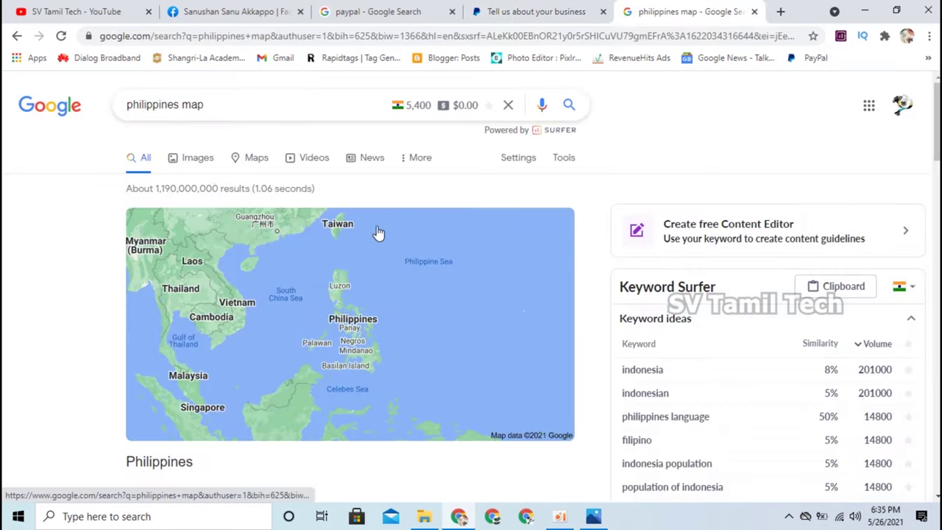
Open the Philippines map in Google Maps and search for gas stations there.
{"action": "left_click", "coordinate": [253, 163]}
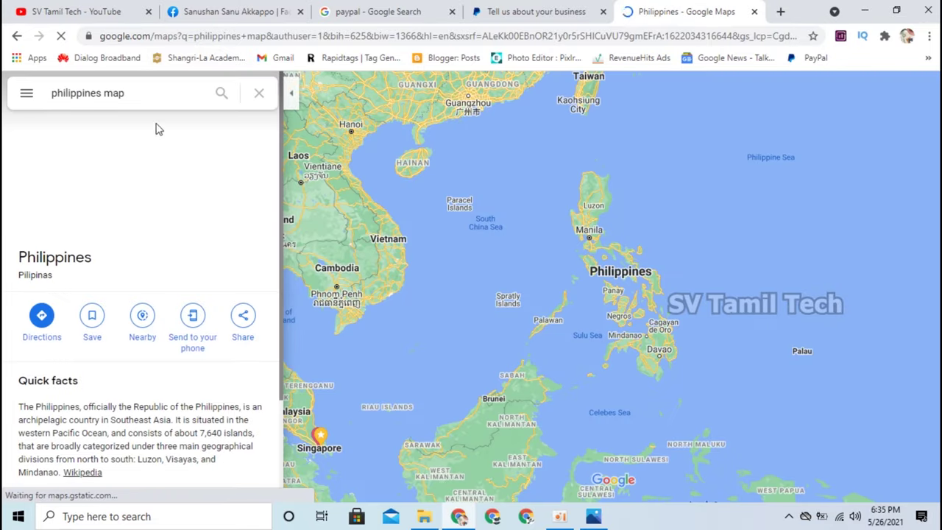
{"action": "left_click", "coordinate": [171, 96]}
{"action": "key", "text": "shift+Left"}
{"action": "key", "text": "shift+Left"}
{"action": "key", "text": "shift+Left"}
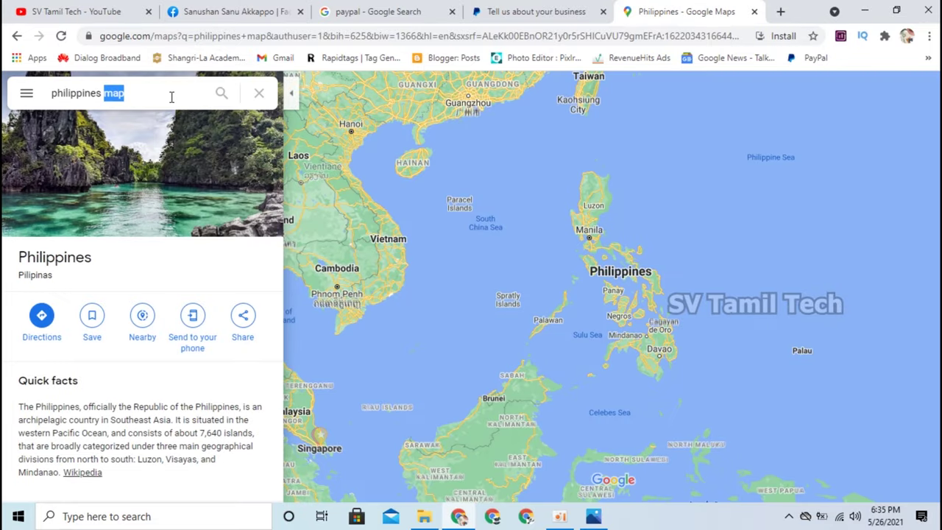
{"action": "type", "text": "ga"}
{"action": "left_click", "coordinate": [155, 130]}
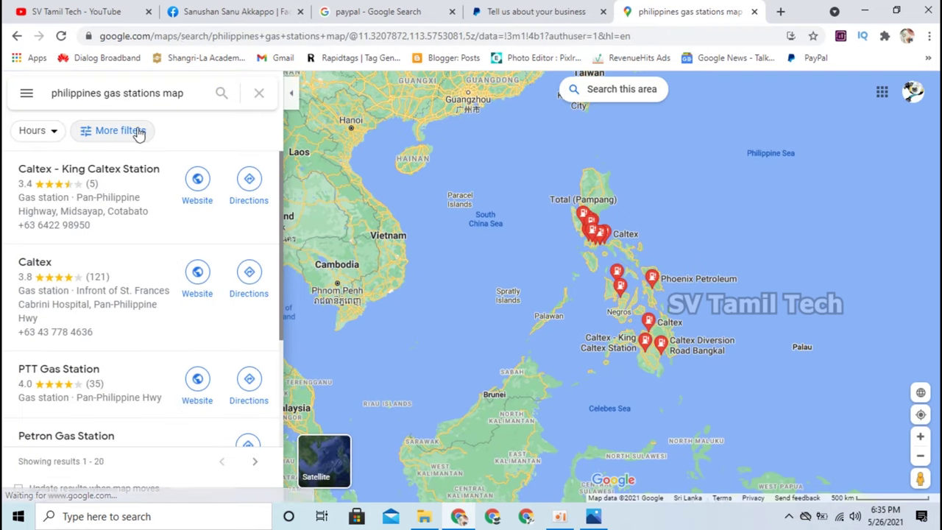
View the Caltex station's address details, then return to PayPal's Barangay field.
{"action": "left_click", "coordinate": [39, 269]}
{"action": "scroll", "coordinate": [169, 410], "scroll_direction": "down", "scroll_amount": 1}
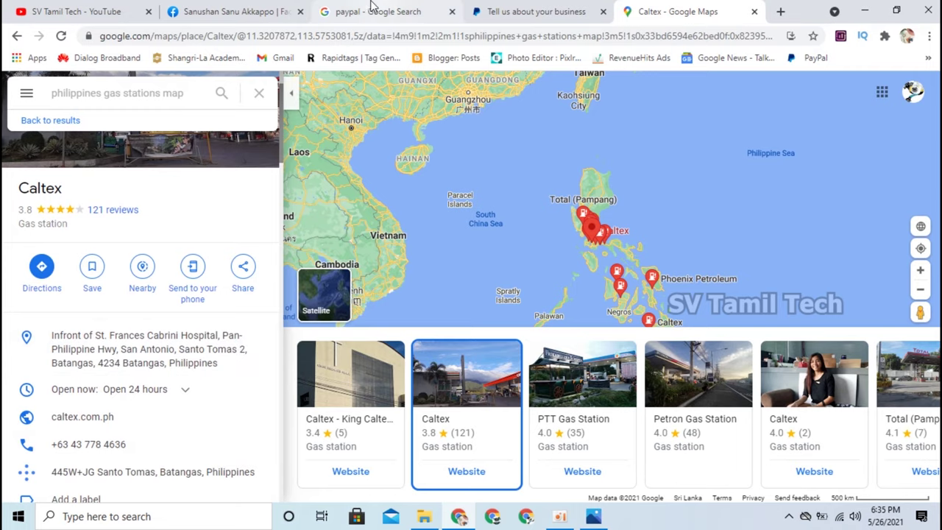
{"action": "left_click", "coordinate": [501, 9]}
{"action": "left_click", "coordinate": [503, 254]}
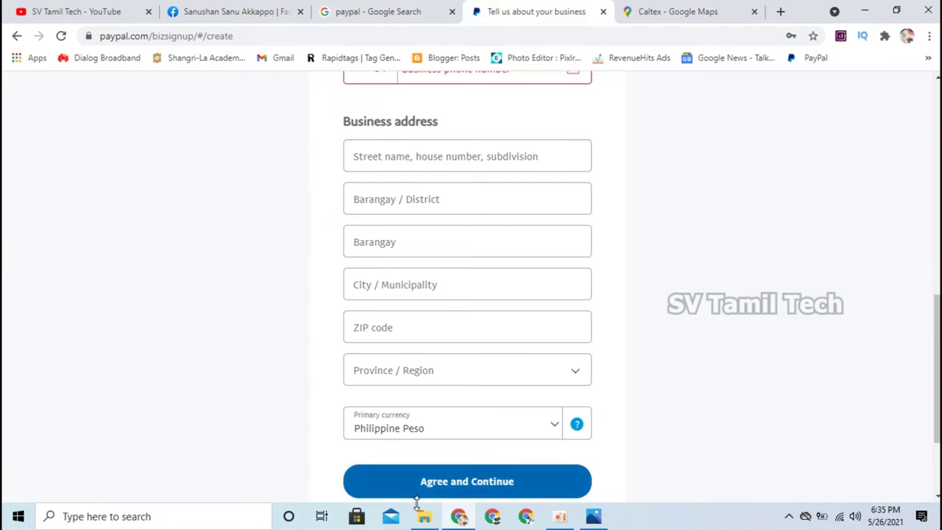
Select and deselect the Business address heading, then return to the Caltex place details.
{"action": "triple_click", "coordinate": [346, 229]}
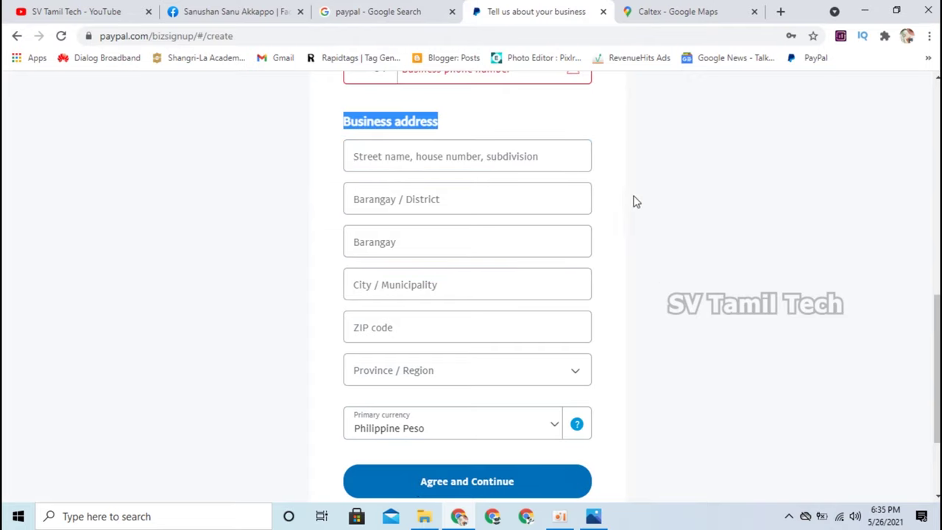
{"action": "left_click", "coordinate": [546, 115]}
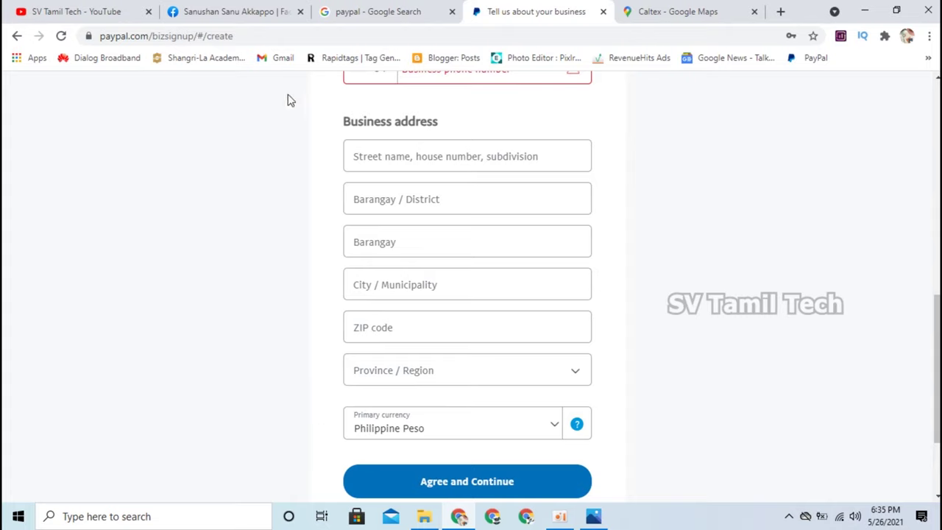
{"action": "left_click", "coordinate": [644, 9]}
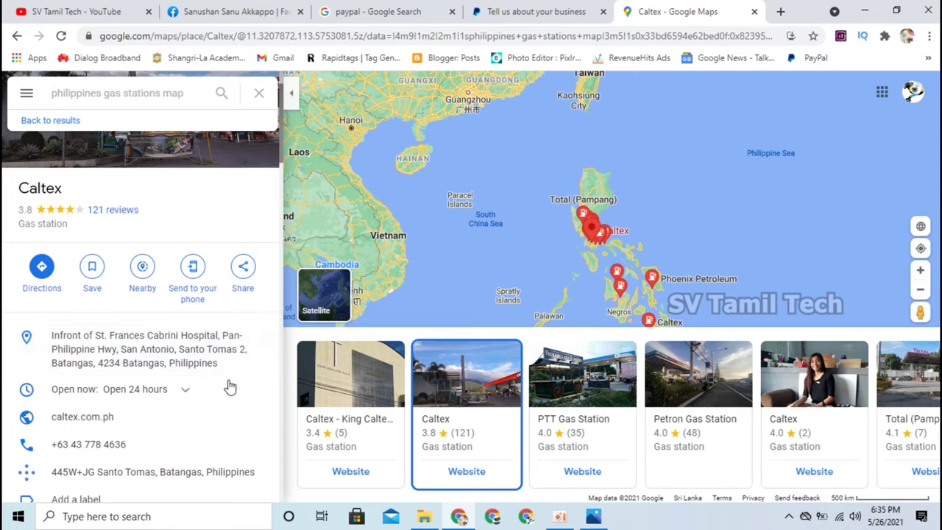
Scroll down the Google Maps place details to view the address.
{"action": "scroll", "coordinate": [224, 391], "scroll_direction": "down", "scroll_amount": 1}
{"action": "scroll", "coordinate": [224, 390], "scroll_direction": "down", "scroll_amount": 1}
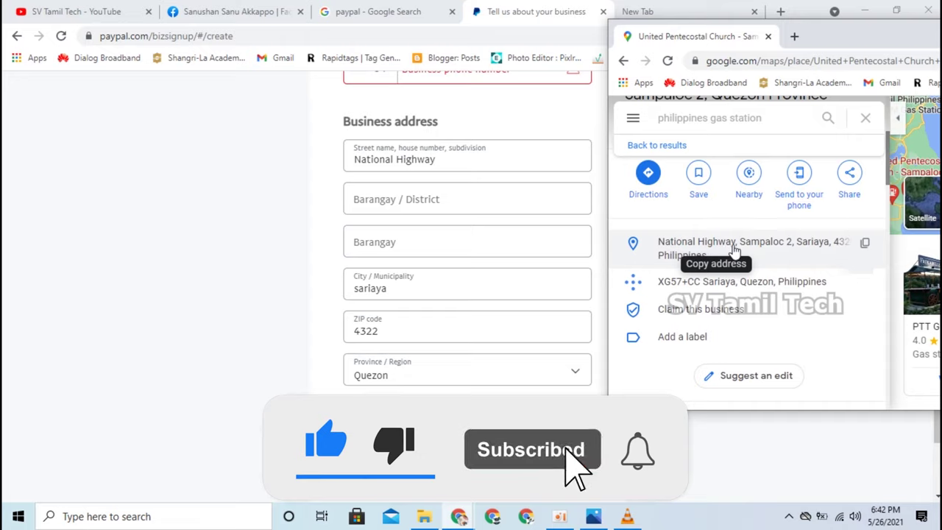
Visit the Barangay / District and Barangay fields, then scroll through the business details form.
{"action": "left_click", "coordinate": [446, 203]}
{"action": "left_click", "coordinate": [418, 226]}
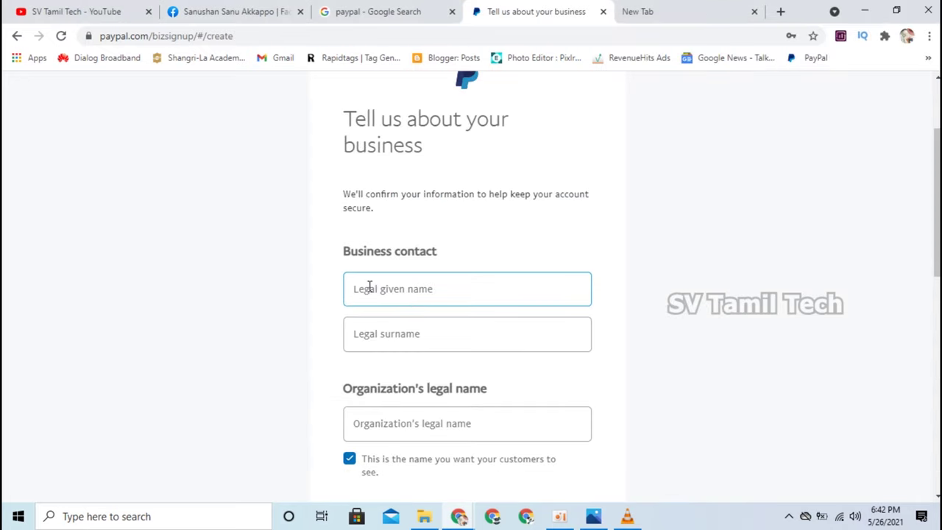
{"action": "scroll", "coordinate": [370, 287], "scroll_direction": "down", "scroll_amount": 10}
{"action": "scroll", "coordinate": [551, 368], "scroll_direction": "up", "scroll_amount": 1}
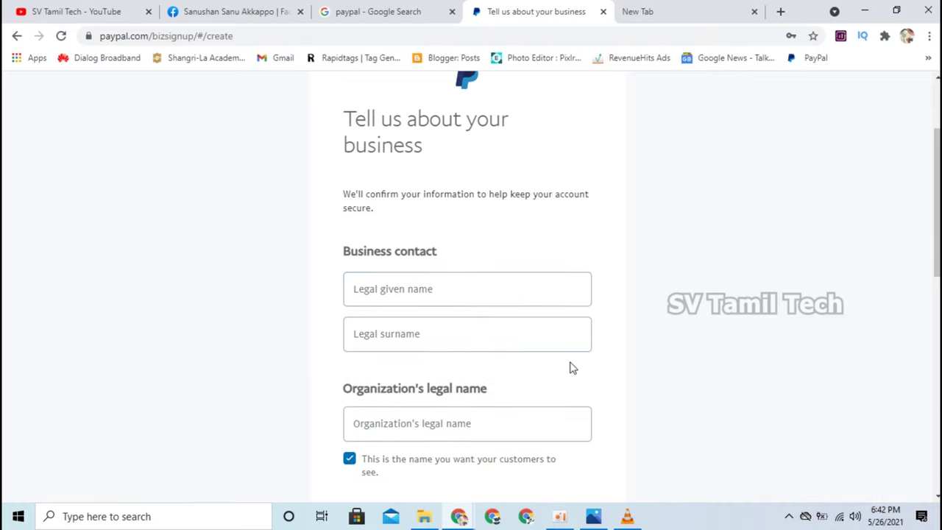
{"action": "scroll", "coordinate": [568, 376], "scroll_direction": "down", "scroll_amount": 5}
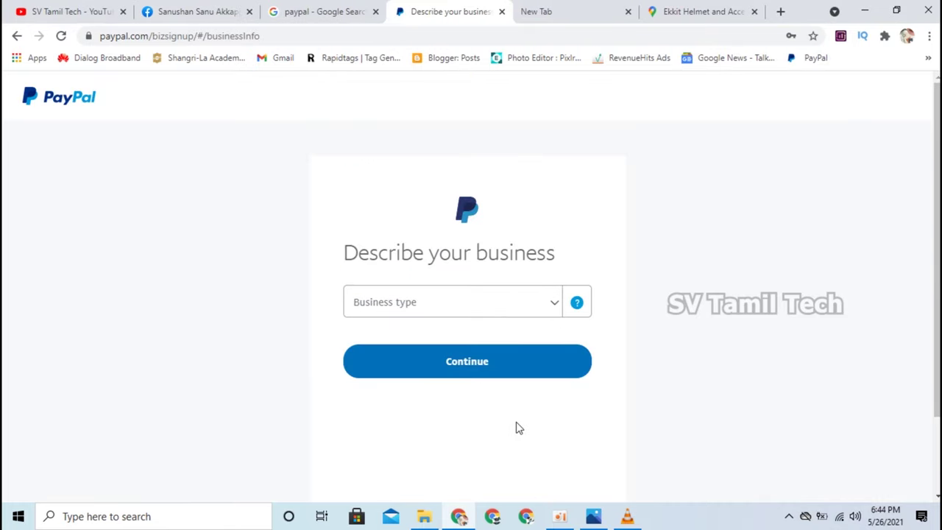
Set the business type to Individual/Sole Proprietorship.
{"action": "left_click", "coordinate": [552, 307]}
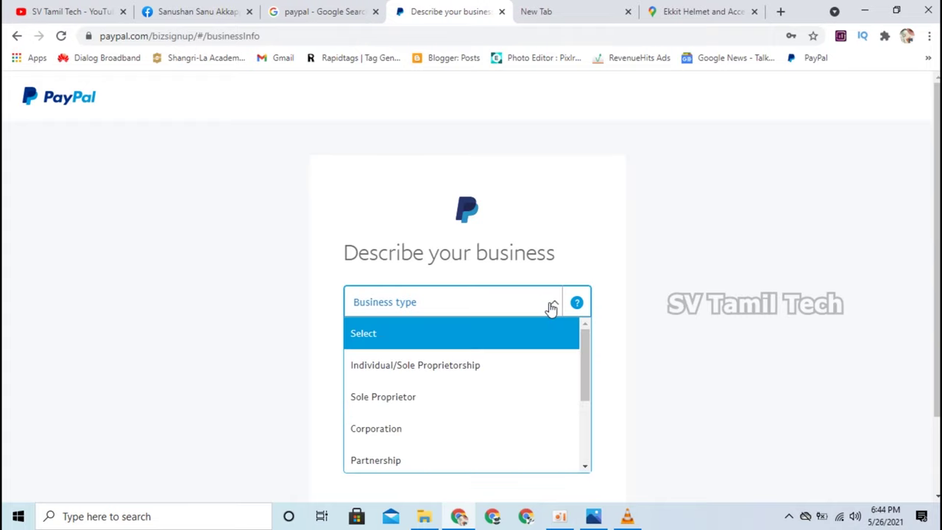
{"action": "scroll", "coordinate": [511, 354], "scroll_direction": "down", "scroll_amount": 1}
{"action": "scroll", "coordinate": [509, 358], "scroll_direction": "up", "scroll_amount": 1}
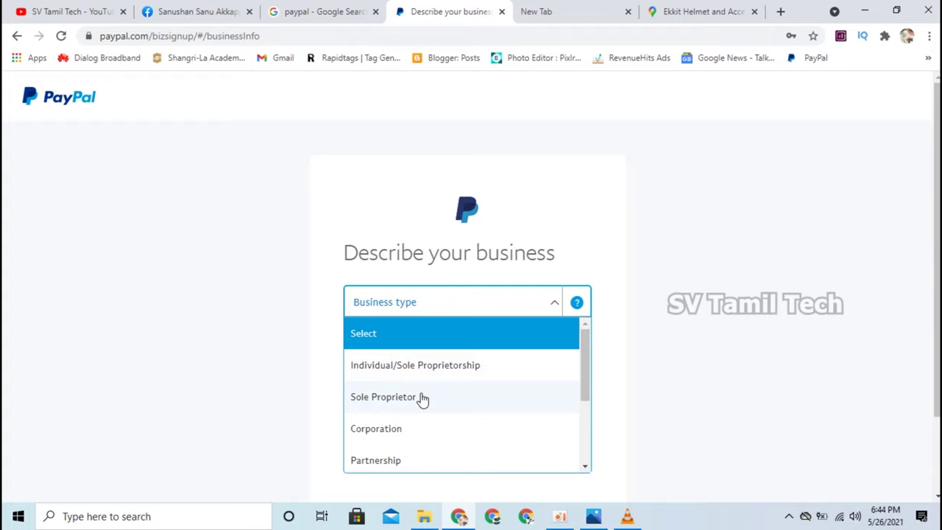
{"action": "scroll", "coordinate": [421, 398], "scroll_direction": "down", "scroll_amount": 2}
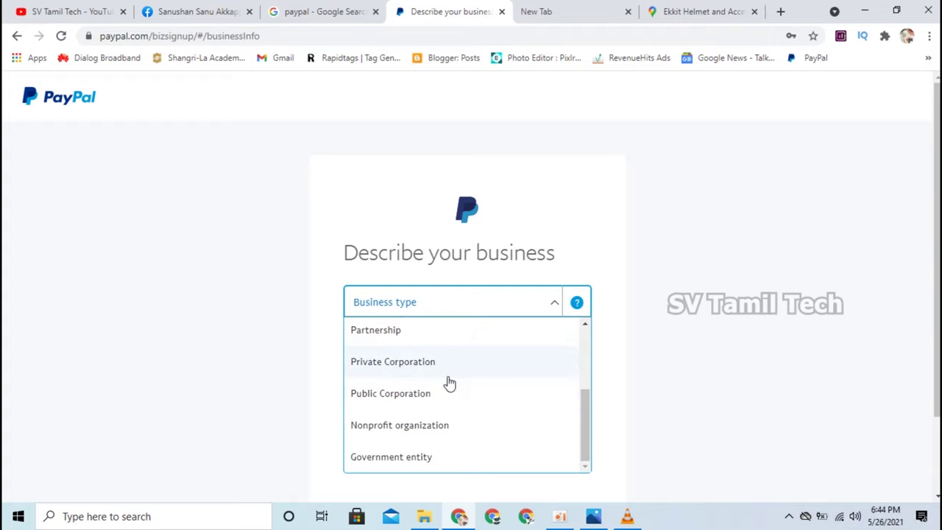
{"action": "scroll", "coordinate": [450, 383], "scroll_direction": "down", "scroll_amount": 1}
{"action": "scroll", "coordinate": [449, 383], "scroll_direction": "down", "scroll_amount": 1}
{"action": "scroll", "coordinate": [448, 385], "scroll_direction": "up", "scroll_amount": 3}
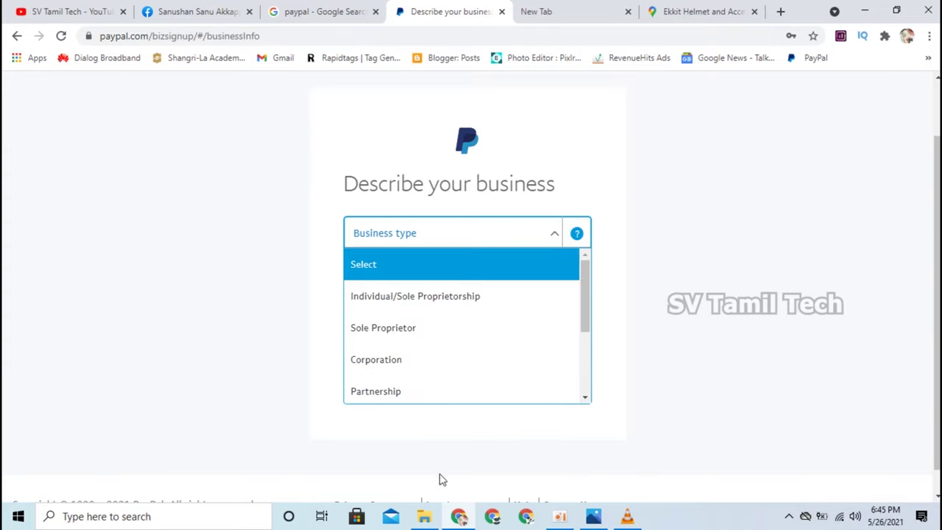
{"action": "scroll", "coordinate": [587, 368], "scroll_direction": "up", "scroll_amount": 1}
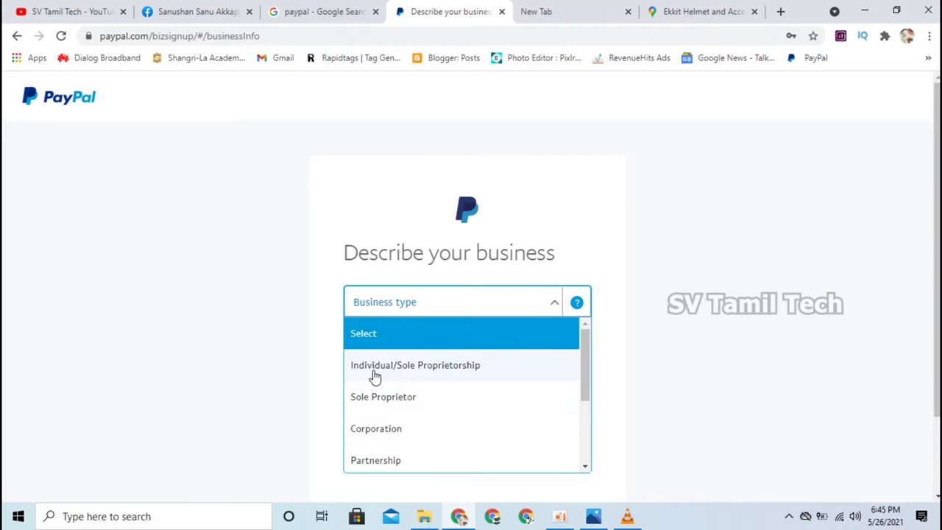
{"action": "left_click", "coordinate": [416, 376]}
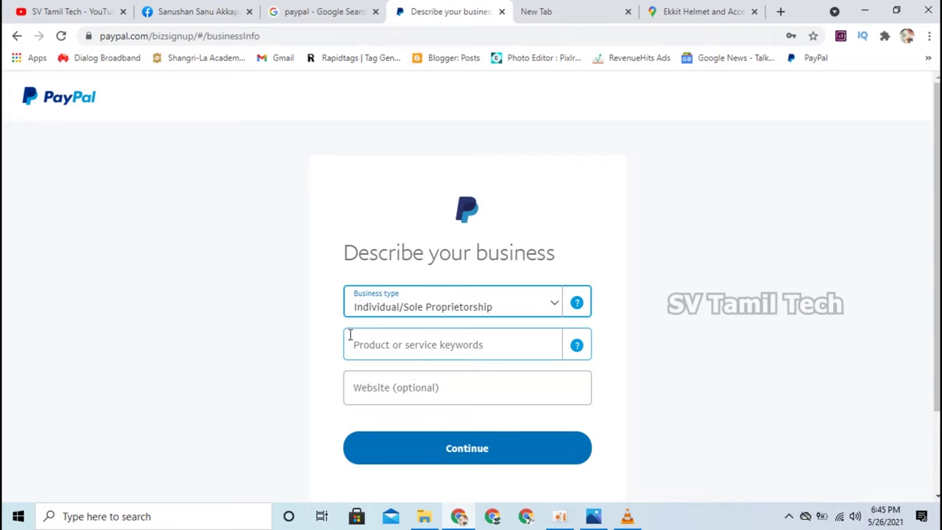
Search 'family', add the Family Clothing Stores product keyword, and submit the business description.
{"action": "left_click", "coordinate": [440, 350]}
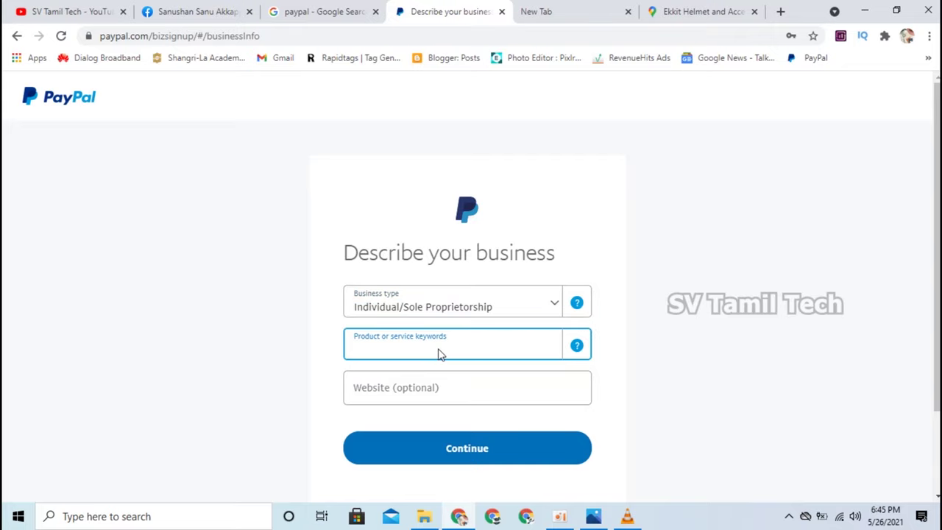
{"action": "type", "text": "family"}
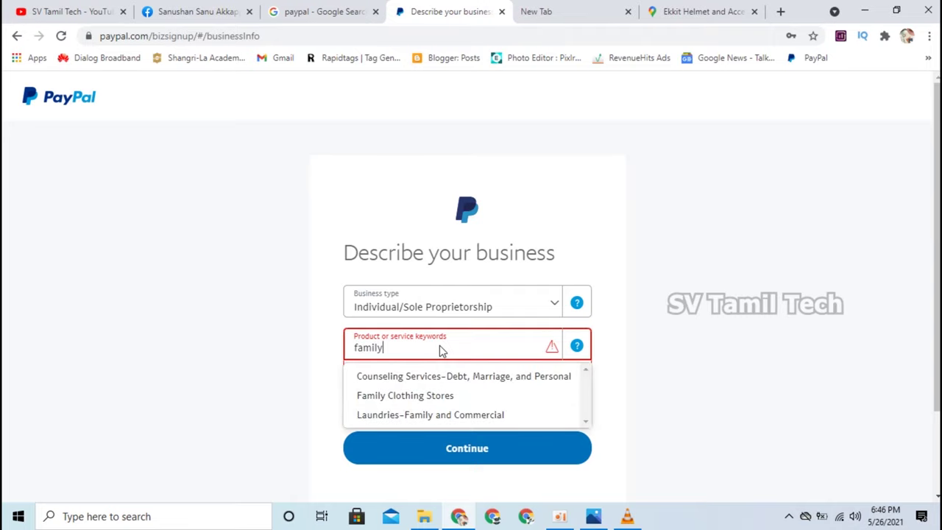
{"action": "left_click", "coordinate": [386, 403]}
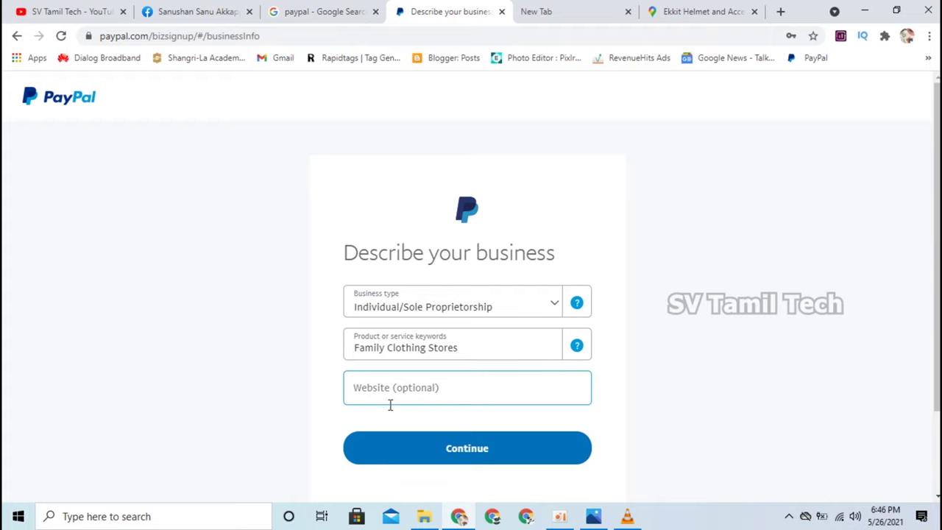
{"action": "left_click", "coordinate": [471, 358]}
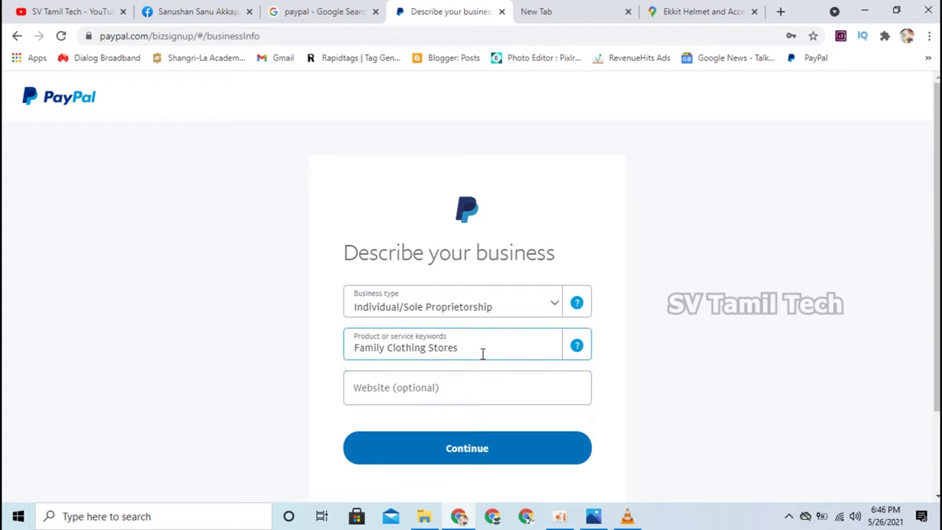
{"action": "left_click", "coordinate": [452, 376]}
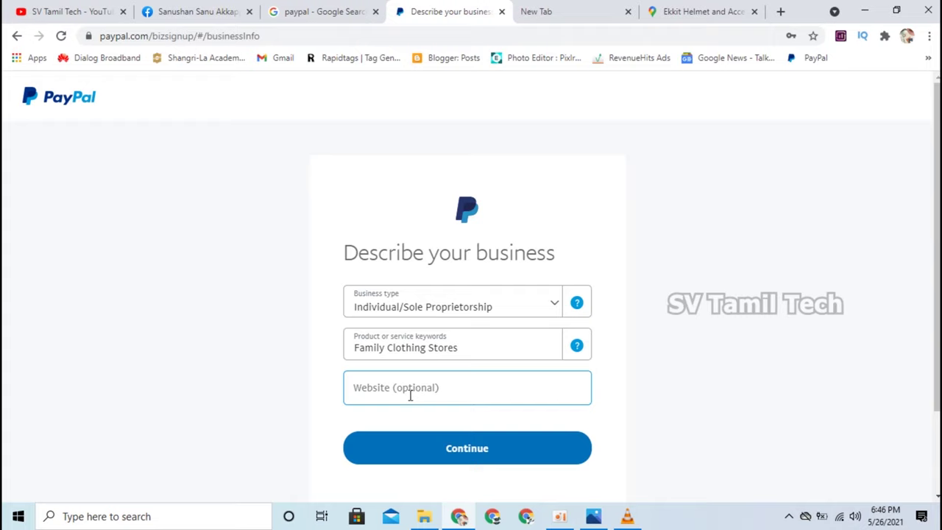
{"action": "scroll", "coordinate": [410, 393], "scroll_direction": "down", "scroll_amount": 2}
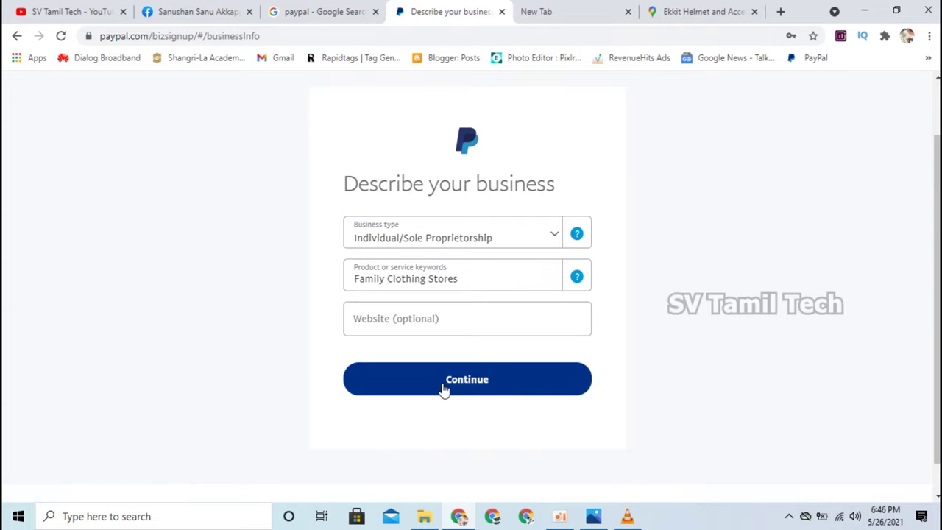
{"action": "left_click", "coordinate": [444, 384]}
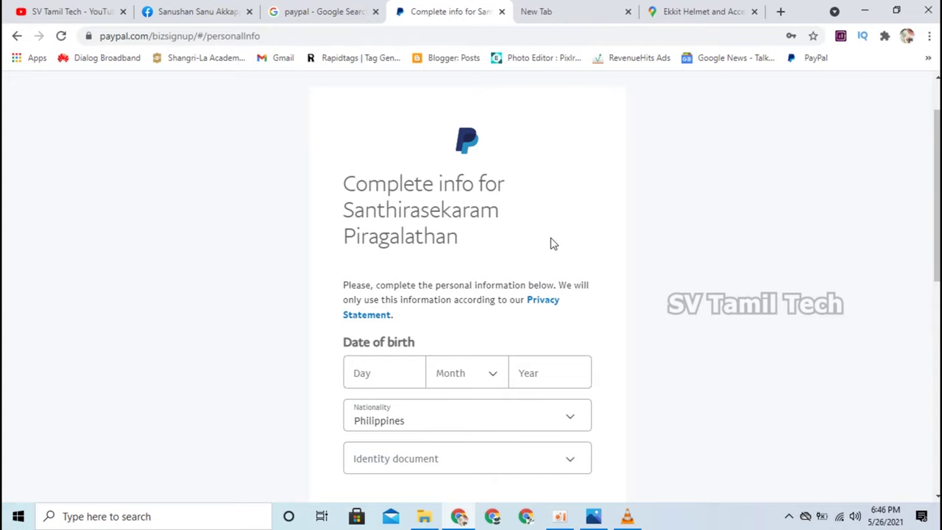
Scroll through the Complete info form and select the residential Barangay / District field.
{"action": "scroll", "coordinate": [554, 244], "scroll_direction": "down", "scroll_amount": 3}
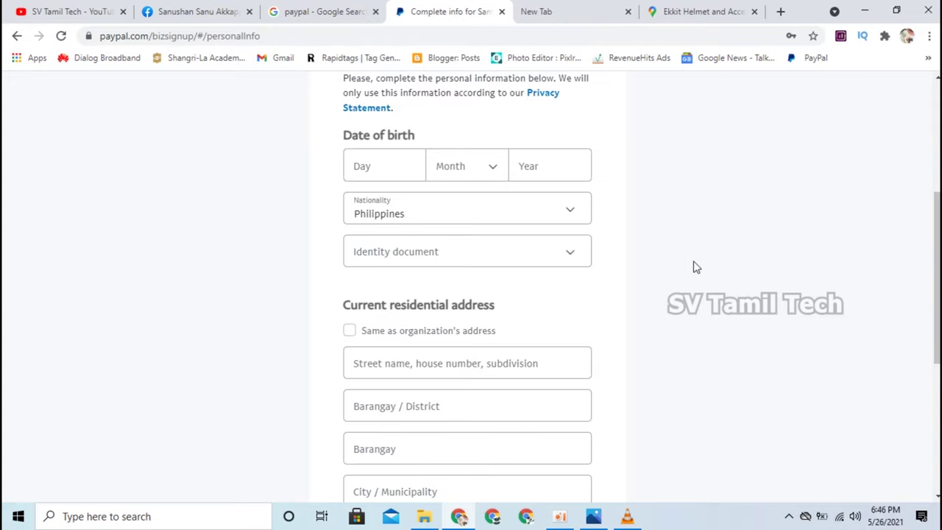
{"action": "scroll", "coordinate": [694, 267], "scroll_direction": "down", "scroll_amount": 3}
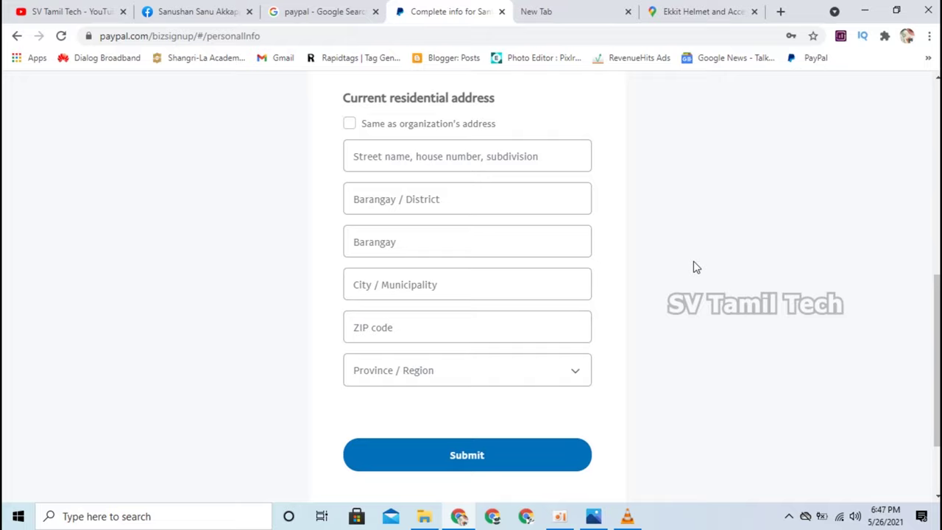
{"action": "scroll", "coordinate": [500, 286], "scroll_direction": "up", "scroll_amount": 1}
{"action": "left_click", "coordinate": [500, 282]}
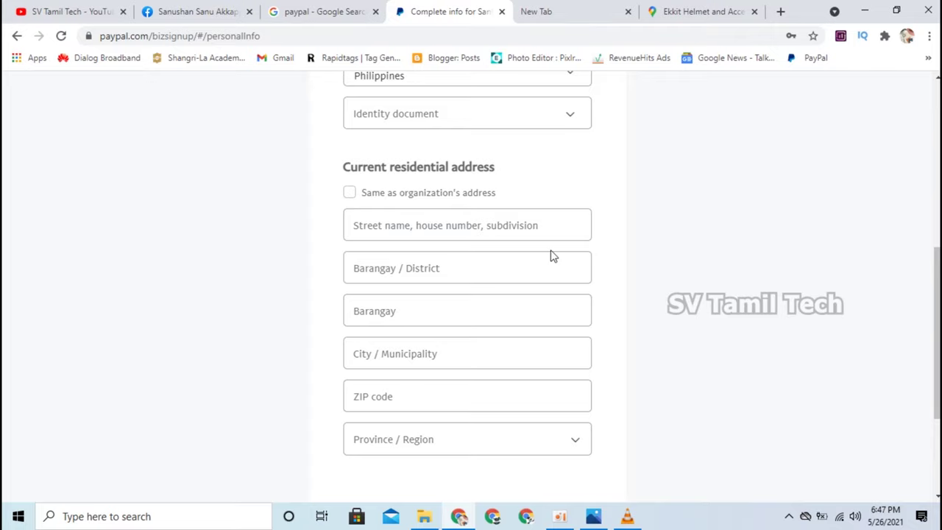
{"action": "scroll", "coordinate": [656, 263], "scroll_direction": "up", "scroll_amount": 2}
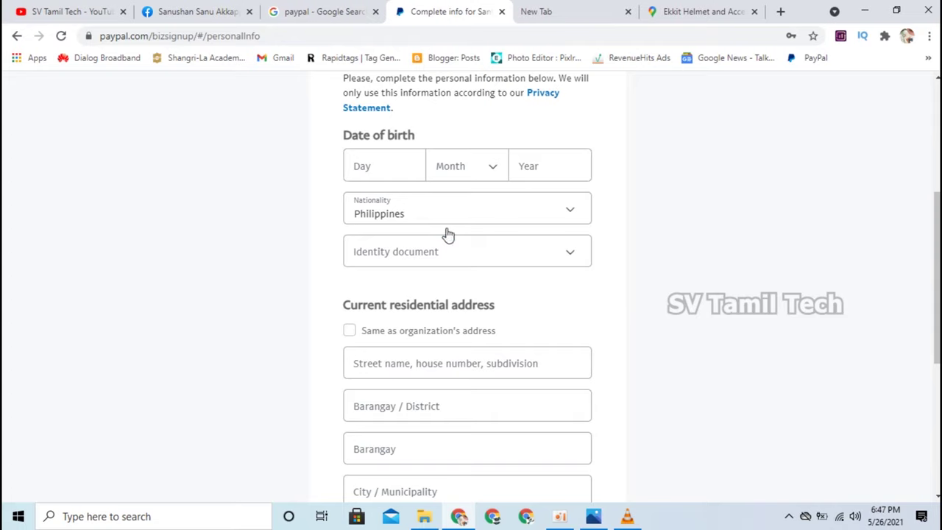
Leave the nationality as Philippines and choose Driver's license as the identity document.
{"action": "left_click", "coordinate": [391, 173]}
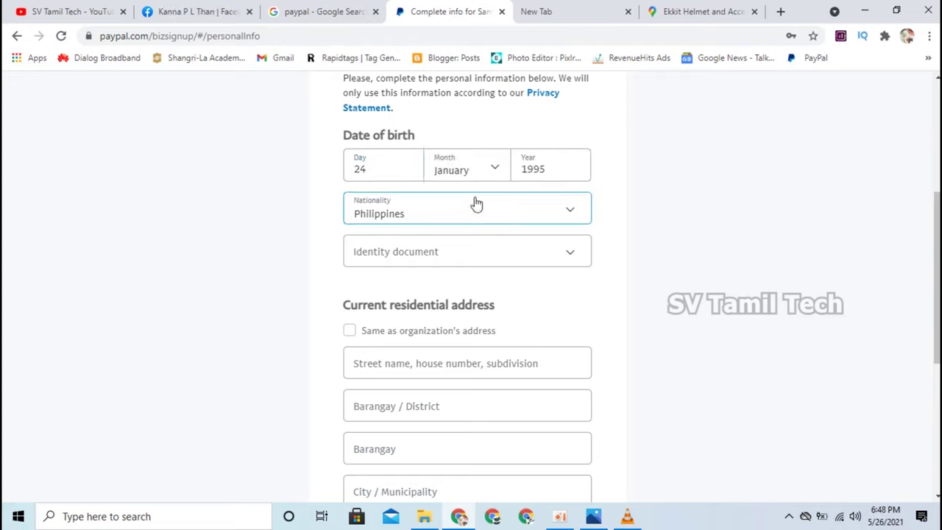
{"action": "left_click", "coordinate": [579, 212]}
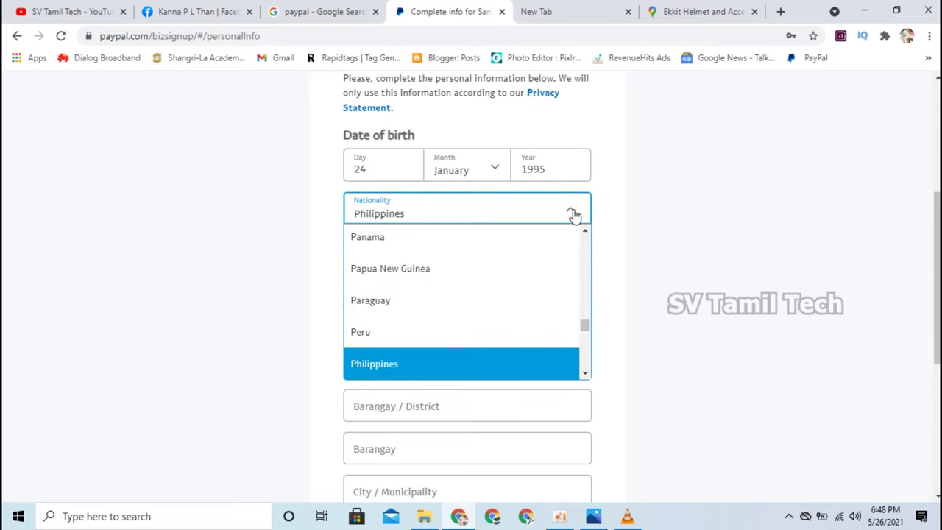
{"action": "left_click", "coordinate": [700, 216]}
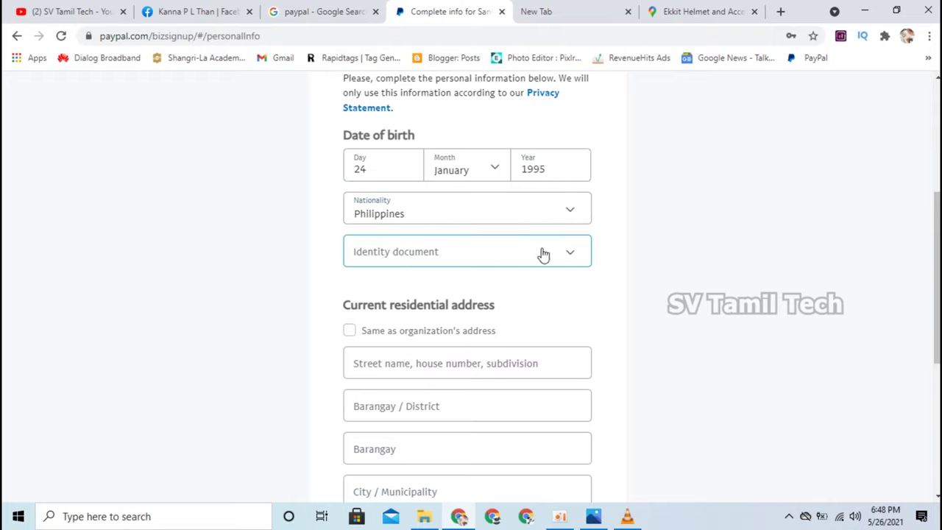
{"action": "left_click", "coordinate": [571, 258]}
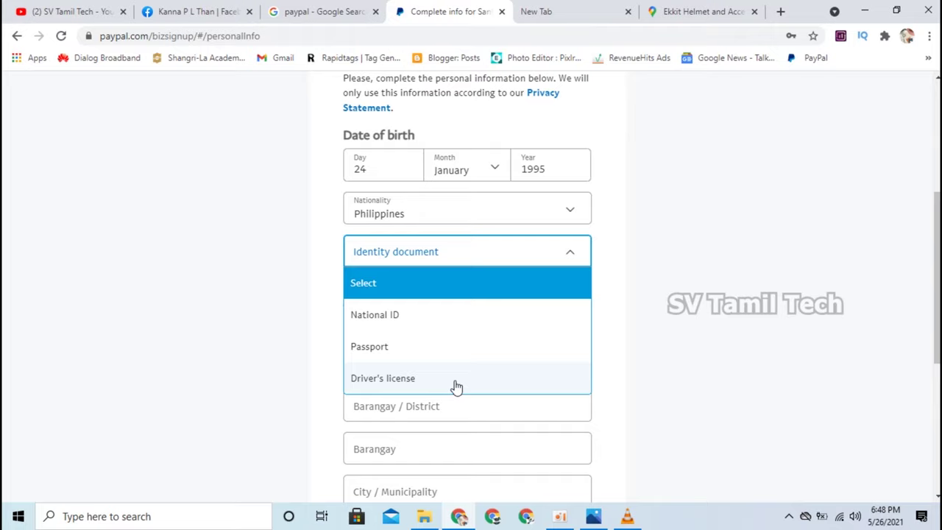
{"action": "left_click", "coordinate": [456, 385]}
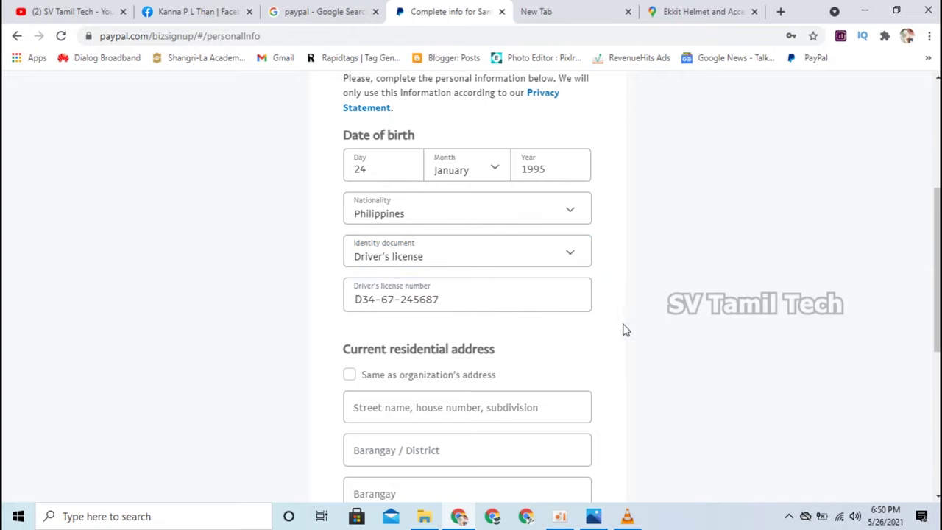
Replace the driver's license number, use the organization's address as residential address, and submit.
{"action": "left_click", "coordinate": [490, 299]}
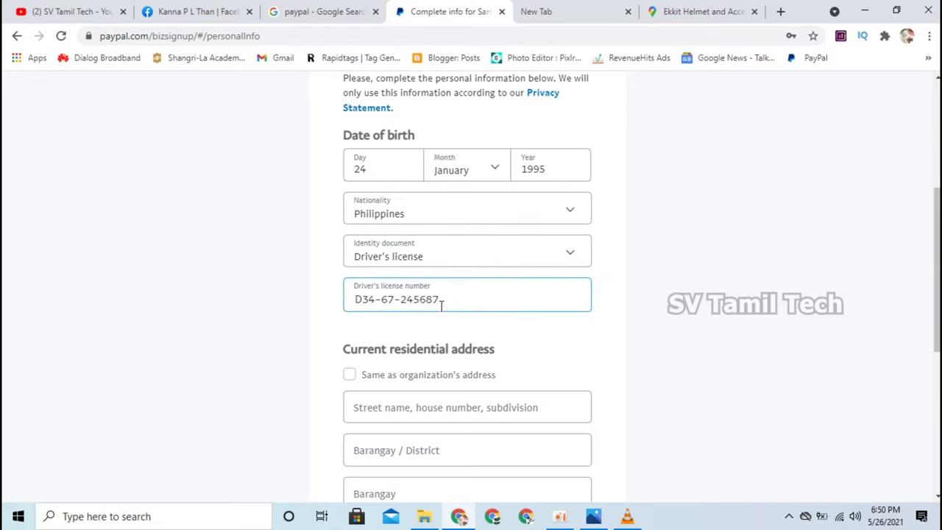
{"action": "left_click_drag", "start_coordinate": [446, 301], "coordinate": [346, 322]}
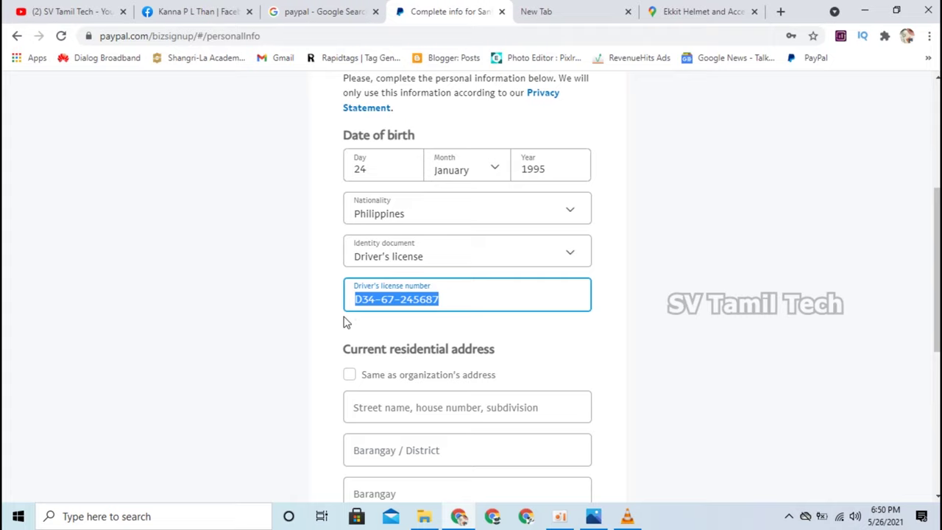
{"action": "key", "text": "BackSpace"}
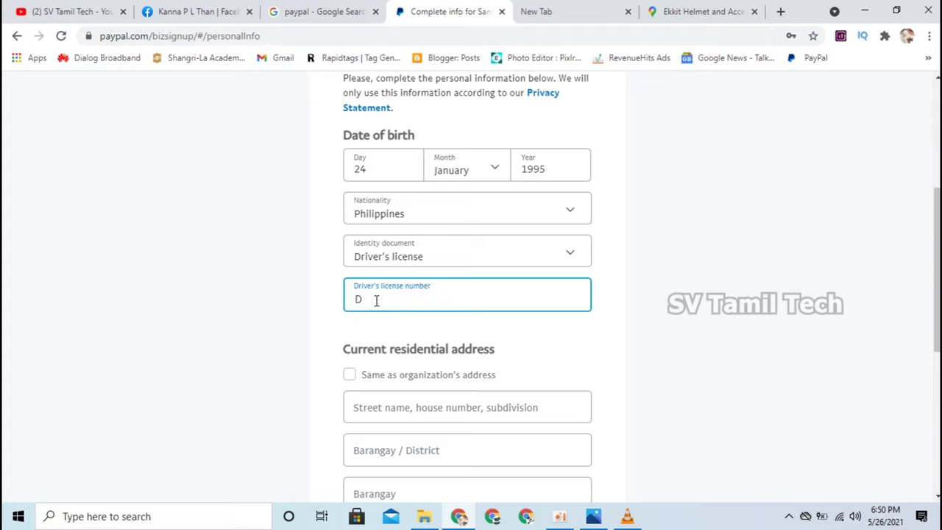
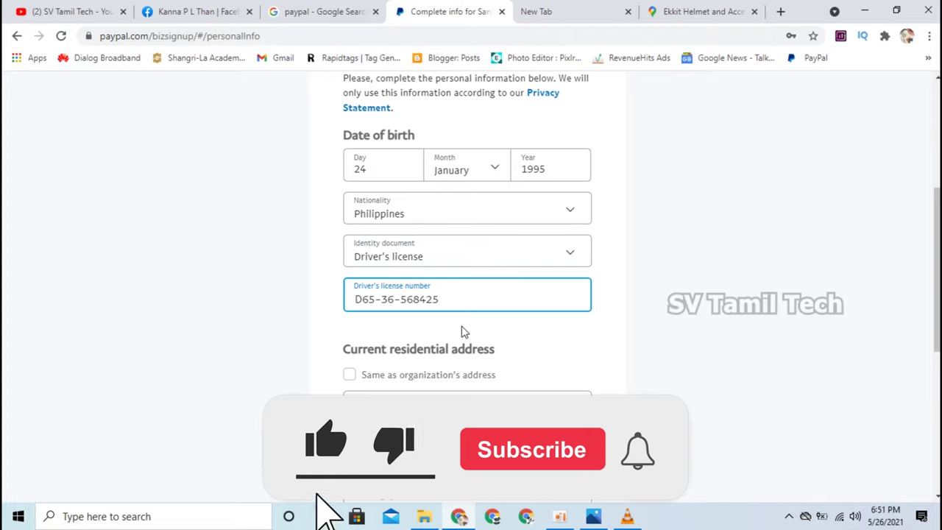
{"action": "left_click", "coordinate": [350, 376]}
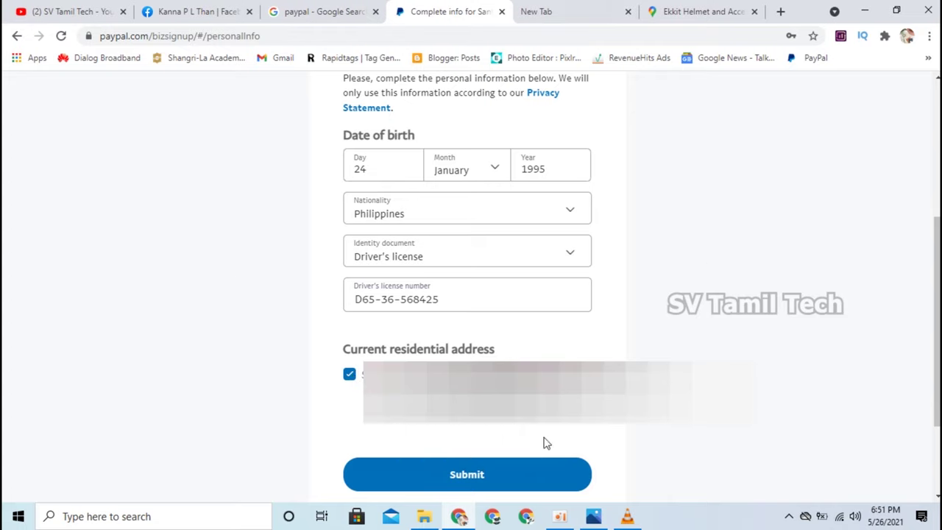
{"action": "left_click", "coordinate": [519, 488]}
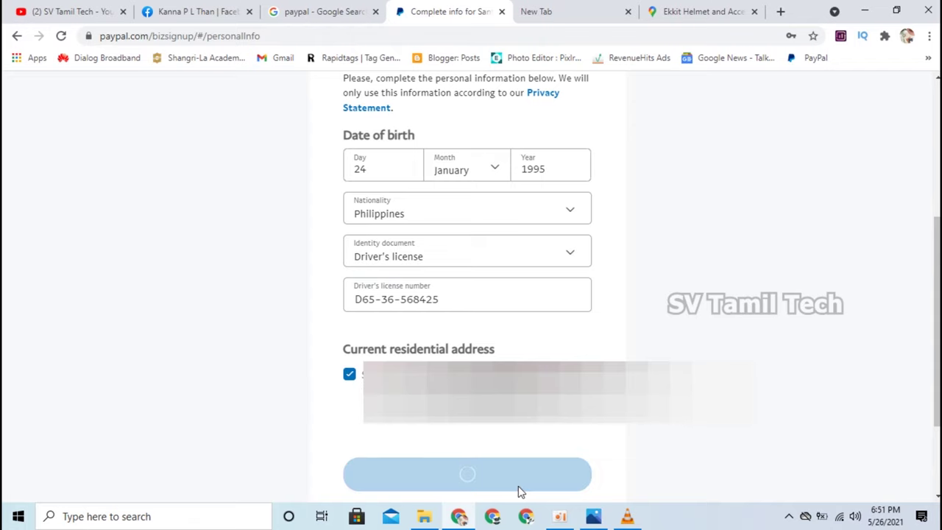
Load the Summary dashboard via the PayPal logo and review its ₱0.00 PHP balance and USD line.
{"action": "scroll", "coordinate": [326, 349], "scroll_direction": "up", "scroll_amount": 5}
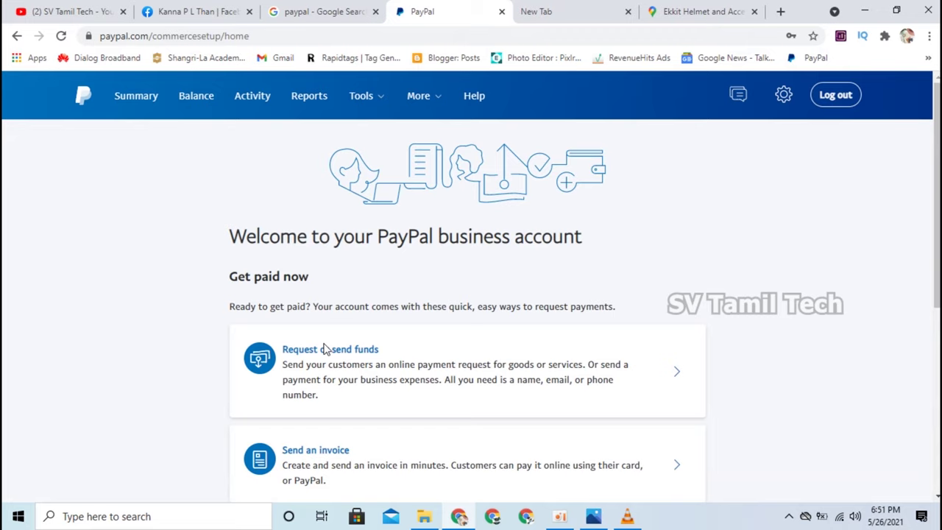
{"action": "left_click", "coordinate": [86, 102]}
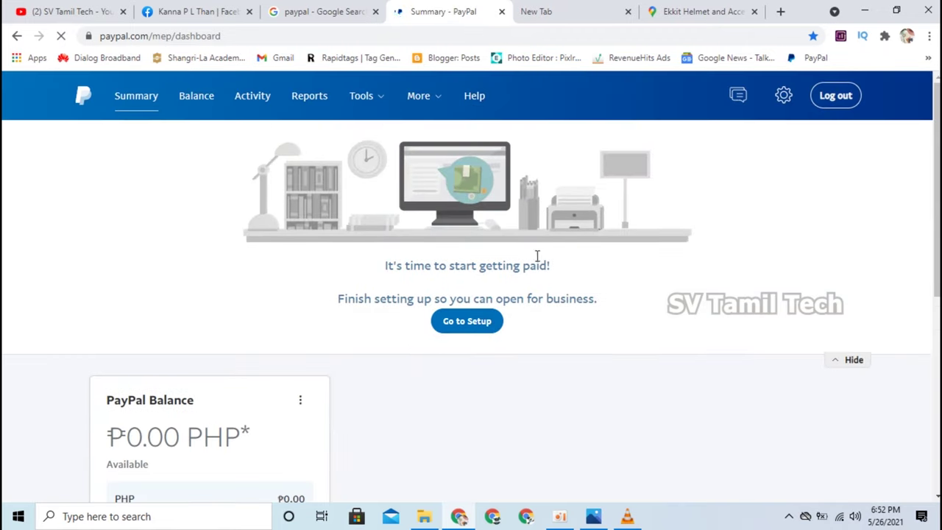
{"action": "scroll", "coordinate": [382, 293], "scroll_direction": "down", "scroll_amount": 2}
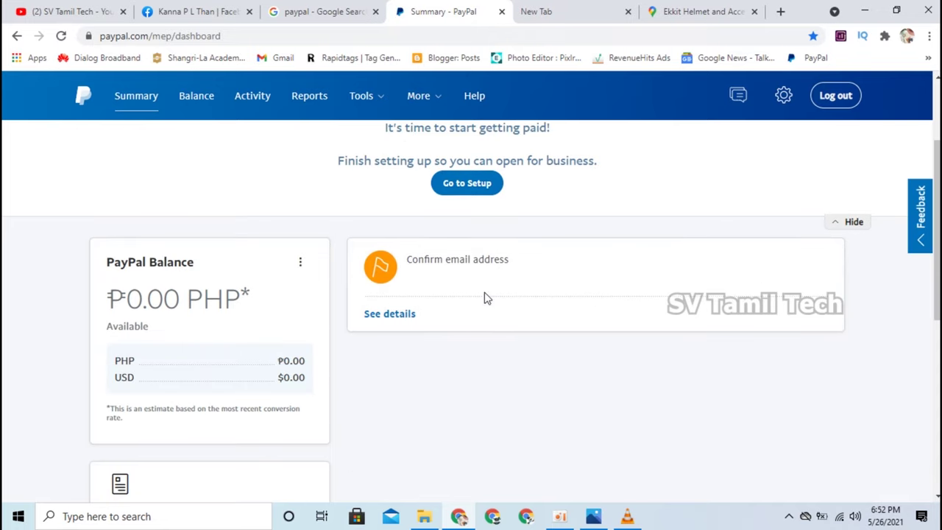
{"action": "scroll", "coordinate": [343, 378], "scroll_direction": "down", "scroll_amount": 1}
{"action": "scroll", "coordinate": [343, 379], "scroll_direction": "down", "scroll_amount": 2}
{"action": "scroll", "coordinate": [343, 379], "scroll_direction": "up", "scroll_amount": 5}
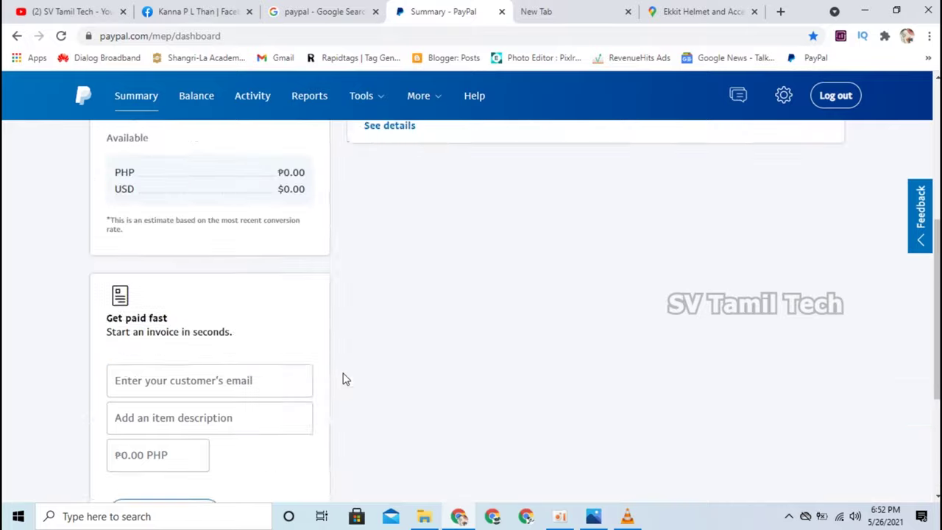
{"action": "left_click", "coordinate": [784, 103]}
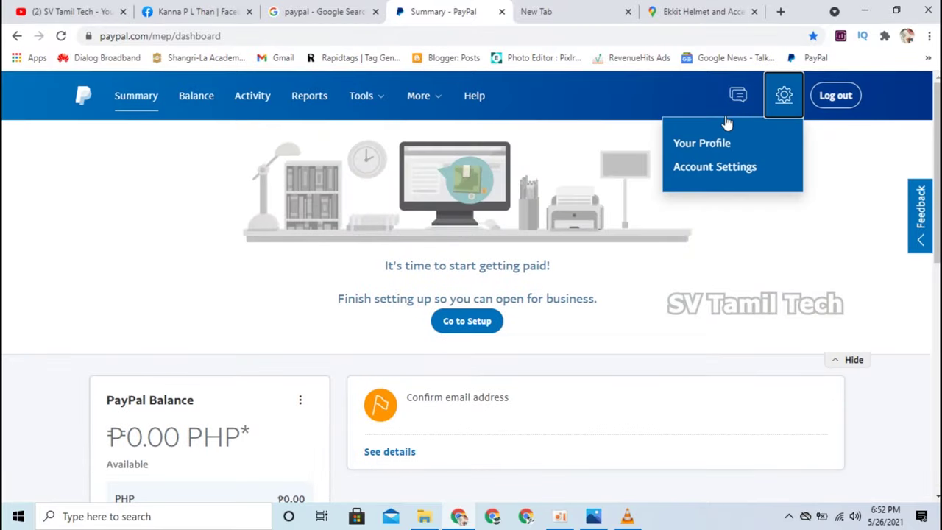
Go to Your Profile from the gear menu and open the Phone number settings.
{"action": "left_click", "coordinate": [700, 151]}
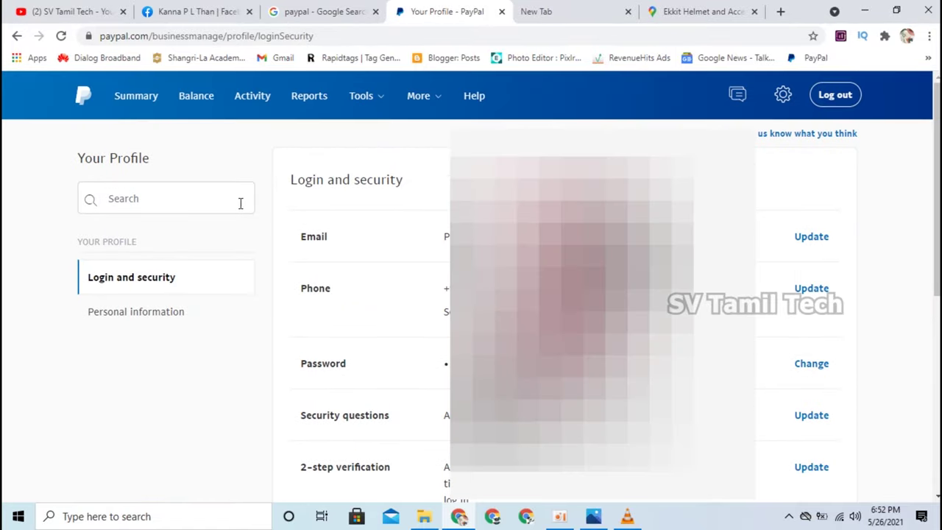
{"action": "scroll", "coordinate": [888, 293], "scroll_direction": "down", "scroll_amount": 1}
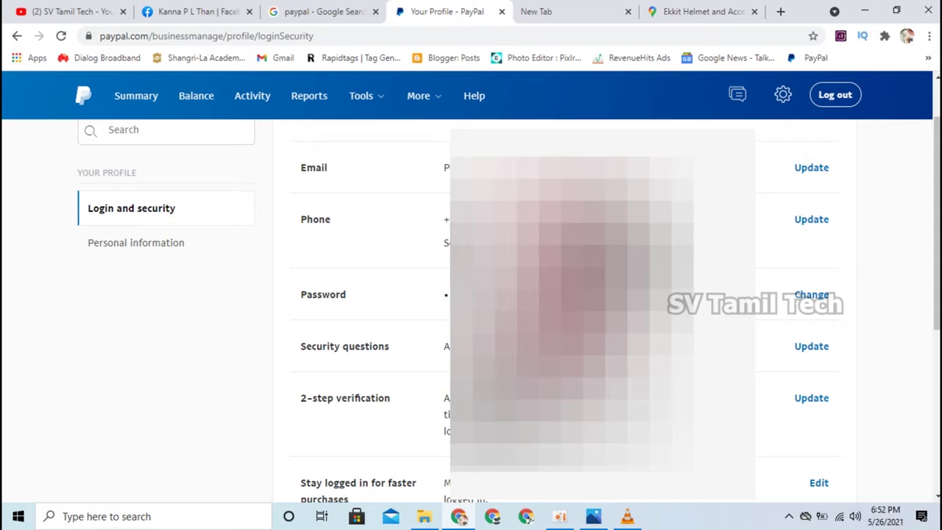
{"action": "left_click", "coordinate": [810, 220]}
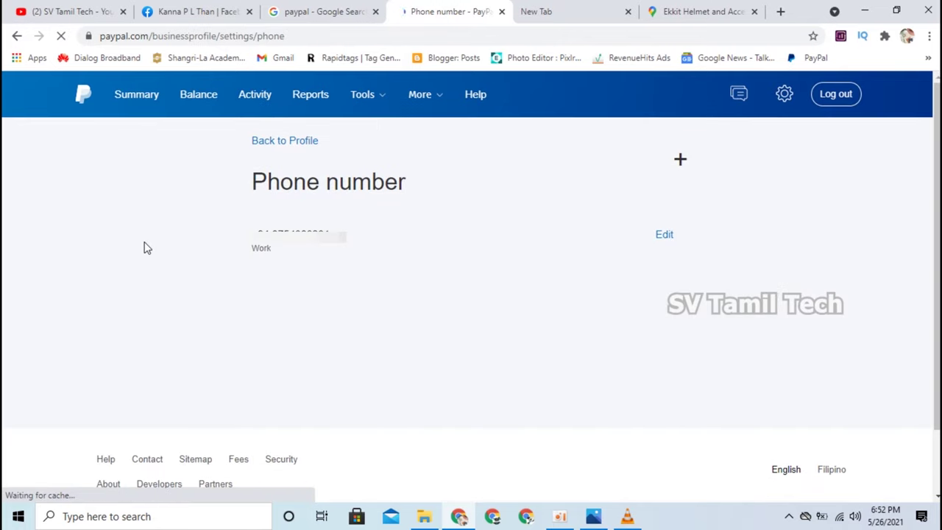
Confirm the primary phone stays Work type, close without changes, and return to Login and security.
{"action": "left_click", "coordinate": [666, 240]}
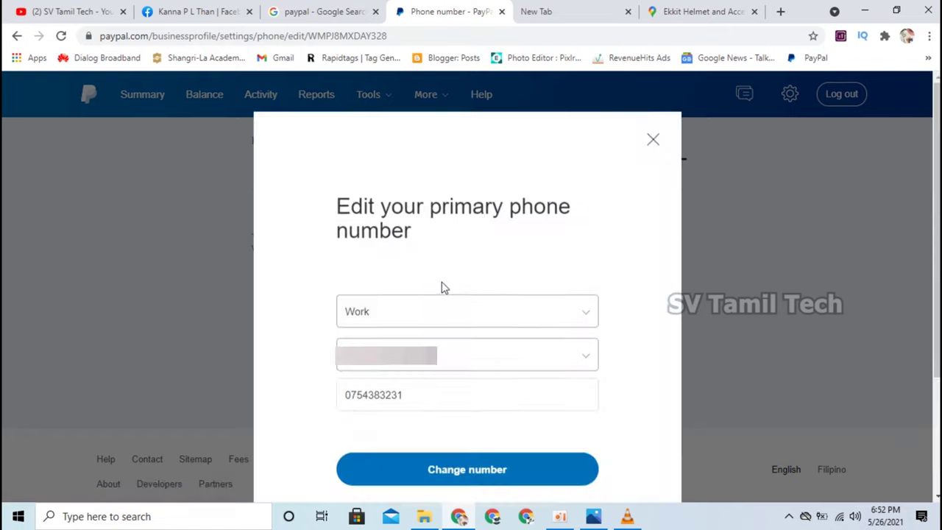
{"action": "left_click", "coordinate": [442, 284]}
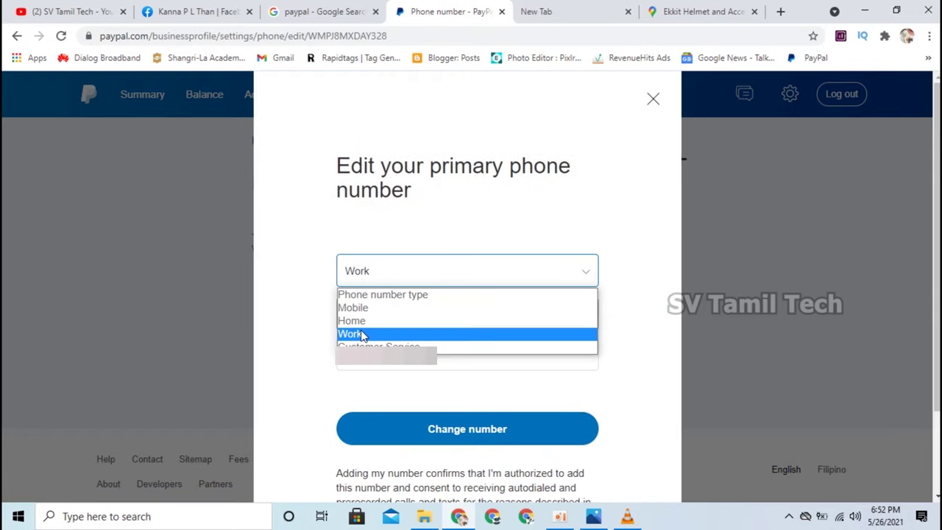
{"action": "left_click", "coordinate": [328, 404]}
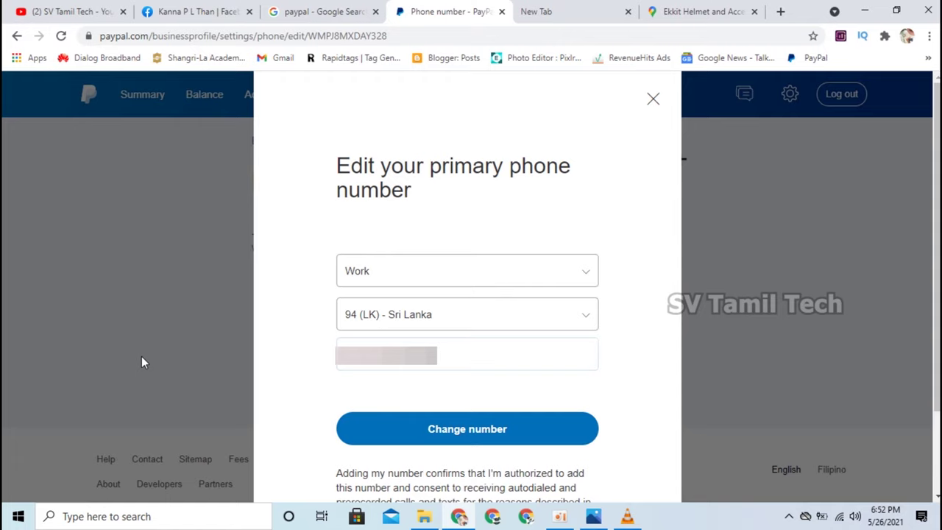
{"action": "left_click", "coordinate": [652, 99]}
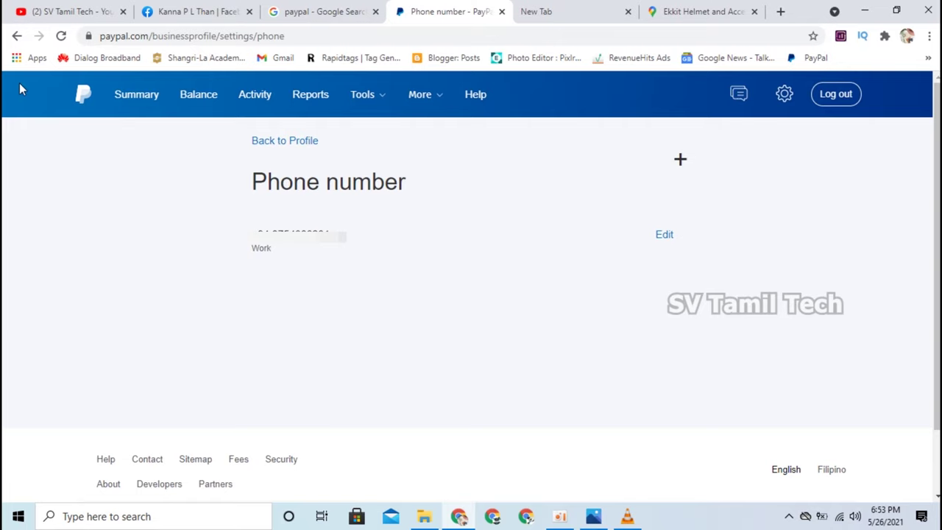
{"action": "left_click", "coordinate": [293, 147]}
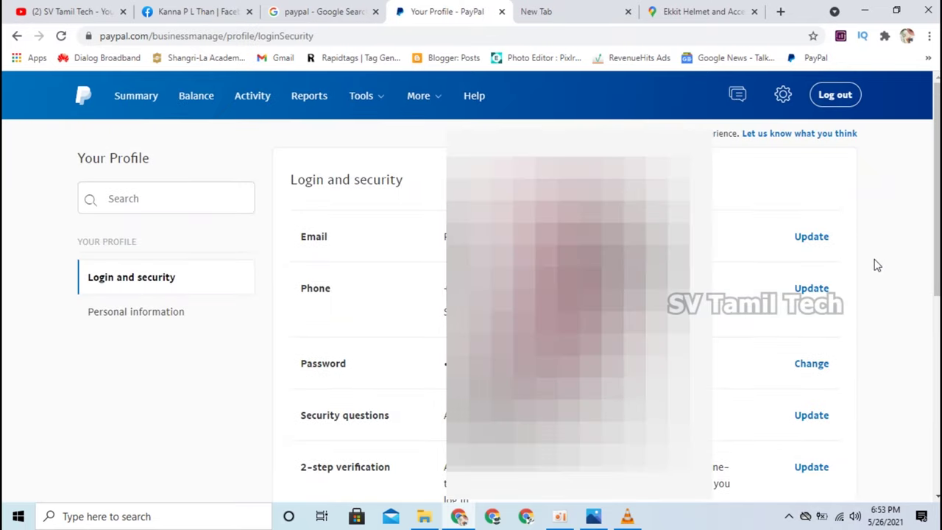
{"action": "scroll", "coordinate": [877, 265], "scroll_direction": "down", "scroll_amount": 1}
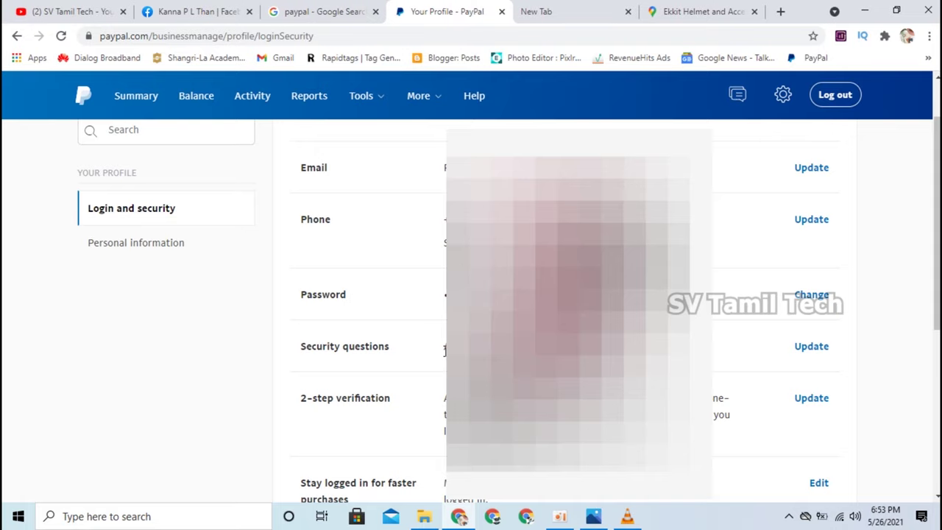
{"action": "left_click", "coordinate": [805, 353]}
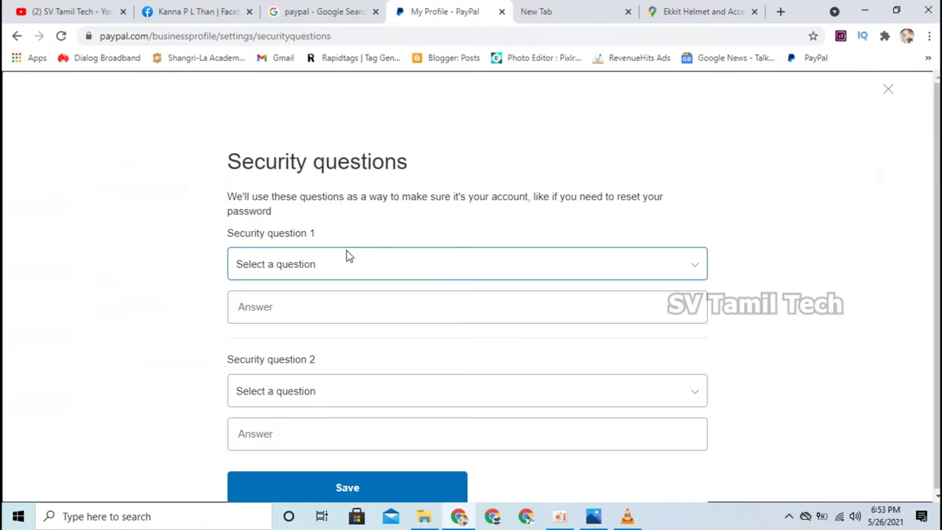
{"action": "left_click", "coordinate": [412, 268]}
{"action": "left_click", "coordinate": [757, 253]}
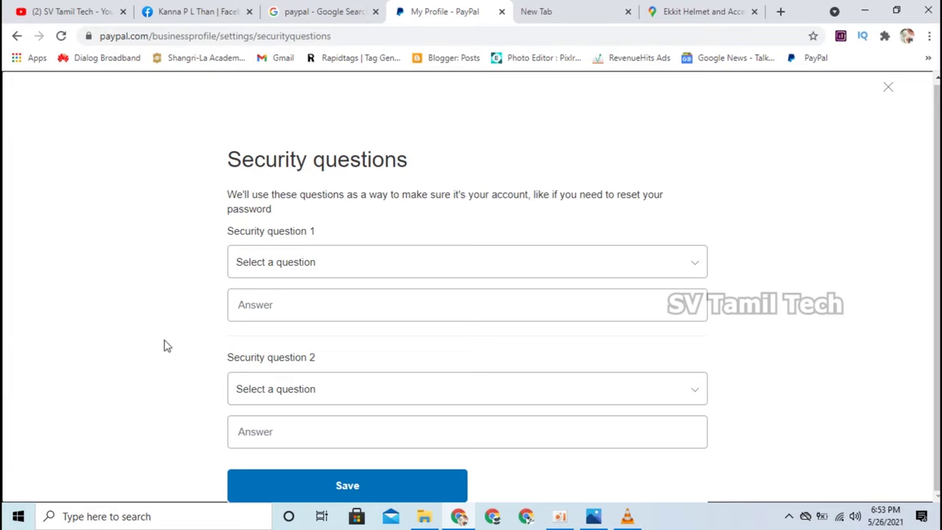
{"action": "left_click", "coordinate": [890, 87]}
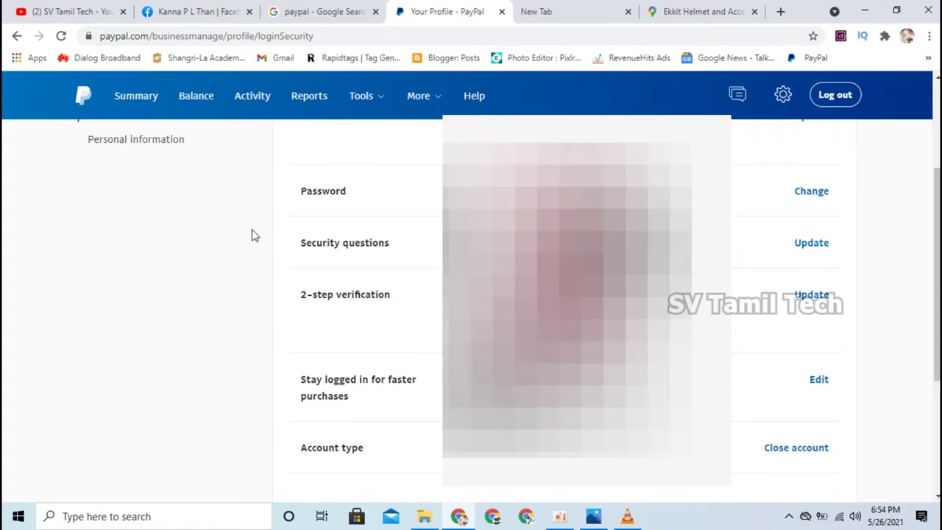
{"action": "scroll", "coordinate": [187, 301], "scroll_direction": "up", "scroll_amount": 3}
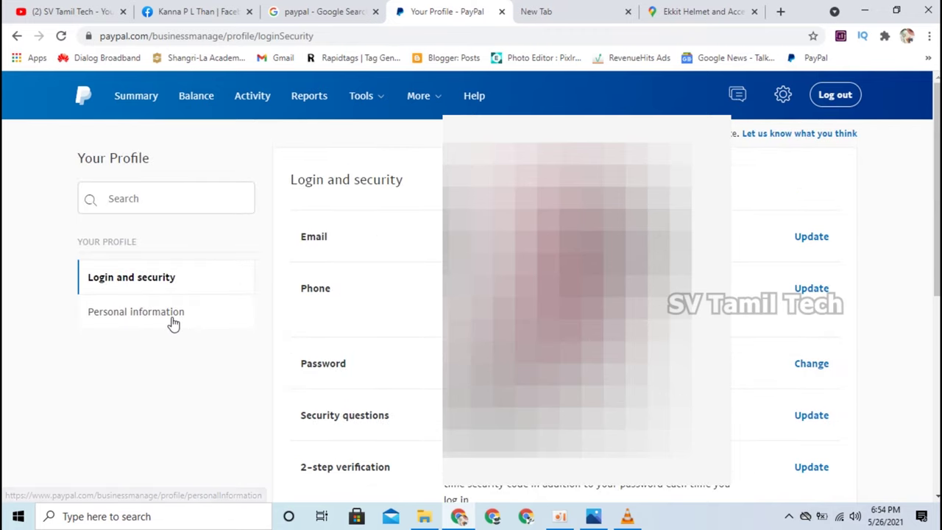
Review the personal information, then open the Confirm email address details from Summary.
{"action": "left_click", "coordinate": [173, 325]}
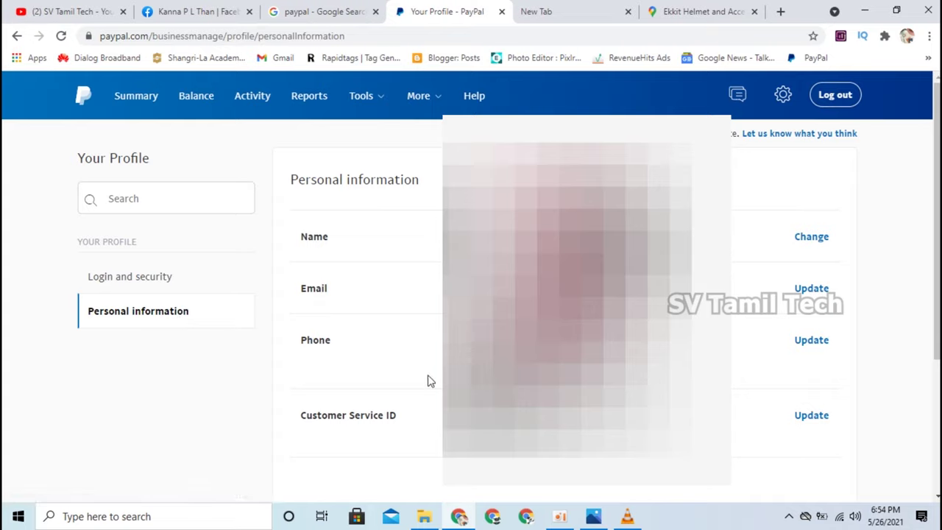
{"action": "left_click", "coordinate": [809, 57]}
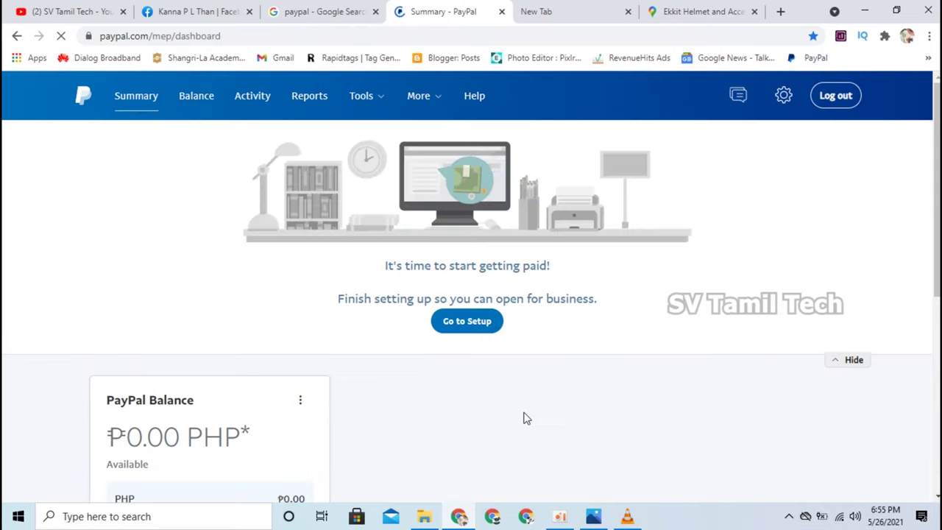
{"action": "scroll", "coordinate": [526, 418], "scroll_direction": "down", "scroll_amount": 4}
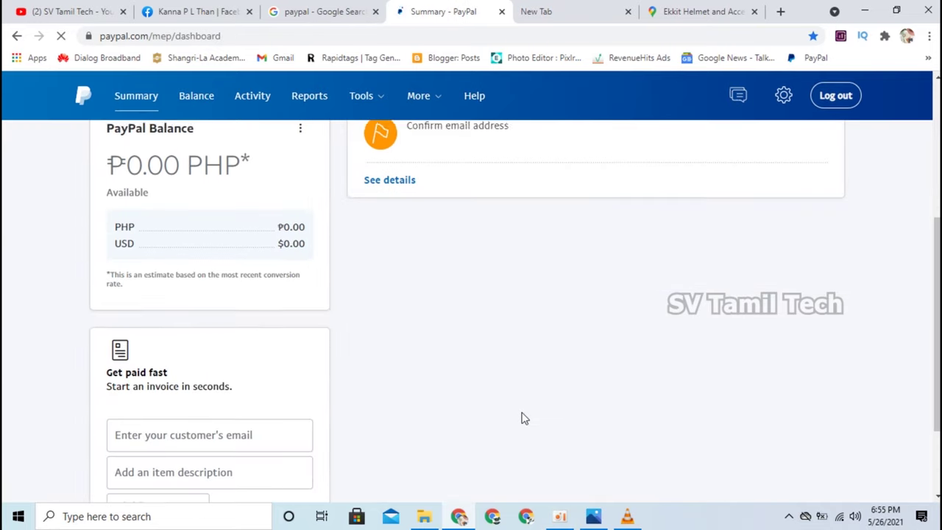
{"action": "scroll", "coordinate": [521, 419], "scroll_direction": "up", "scroll_amount": 4}
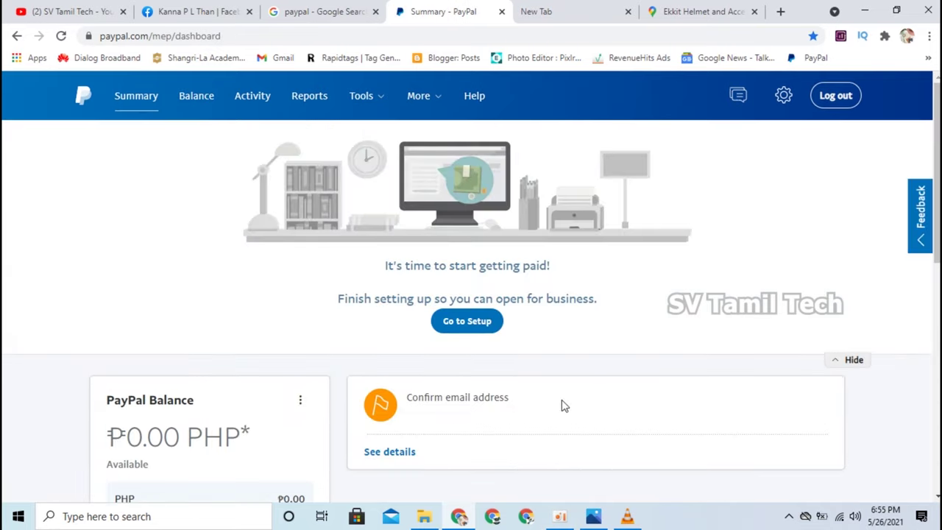
{"action": "left_click", "coordinate": [403, 456]}
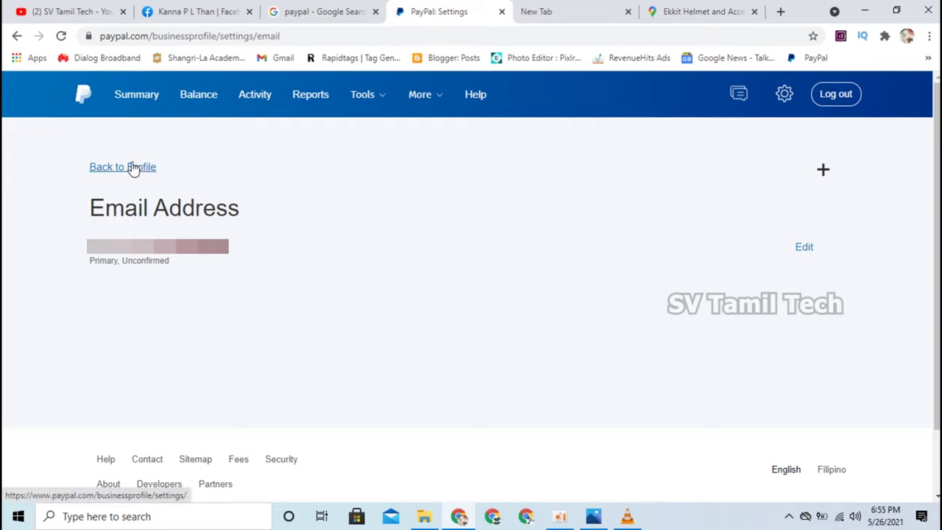
On the Balance page, make U.S. Dollar primary and confirm with Make USD Primary.
{"action": "left_click", "coordinate": [196, 103]}
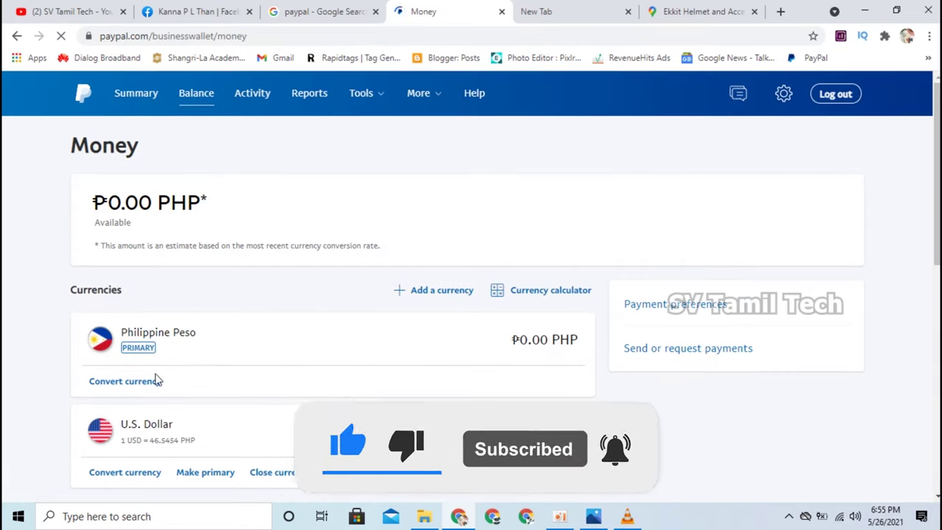
{"action": "scroll", "coordinate": [159, 383], "scroll_direction": "down", "scroll_amount": 1}
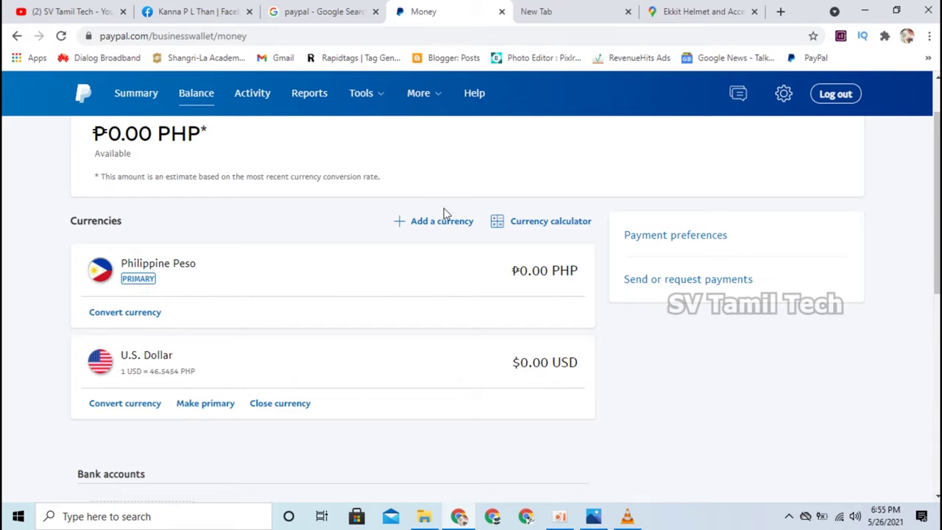
{"action": "left_click", "coordinate": [216, 408]}
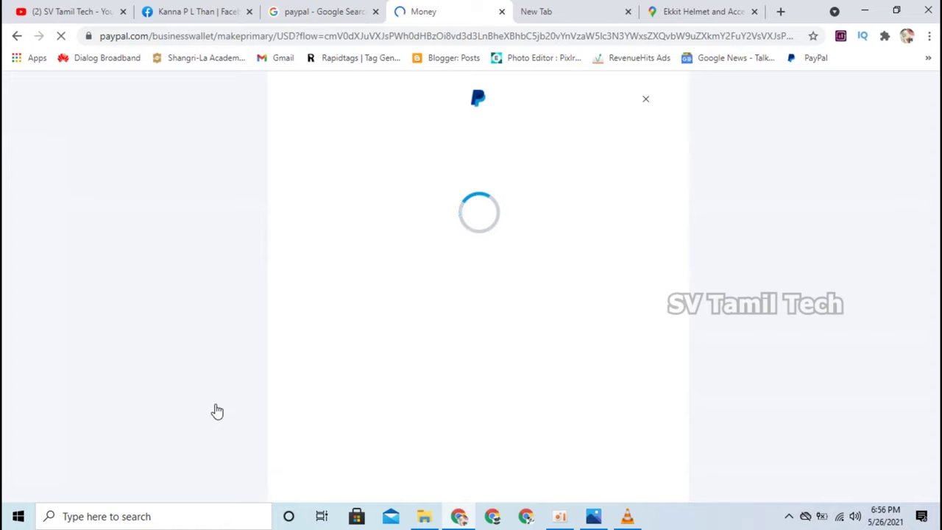
{"action": "left_click", "coordinate": [492, 401]}
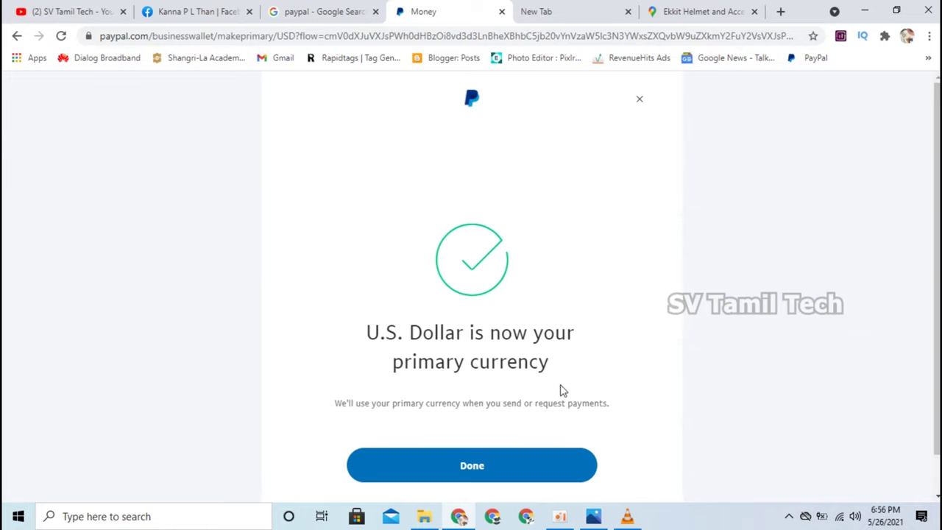
Dismiss the USD confirmation and scroll the Money page to the empty Bank accounts and Cards sections.
{"action": "left_click", "coordinate": [484, 435]}
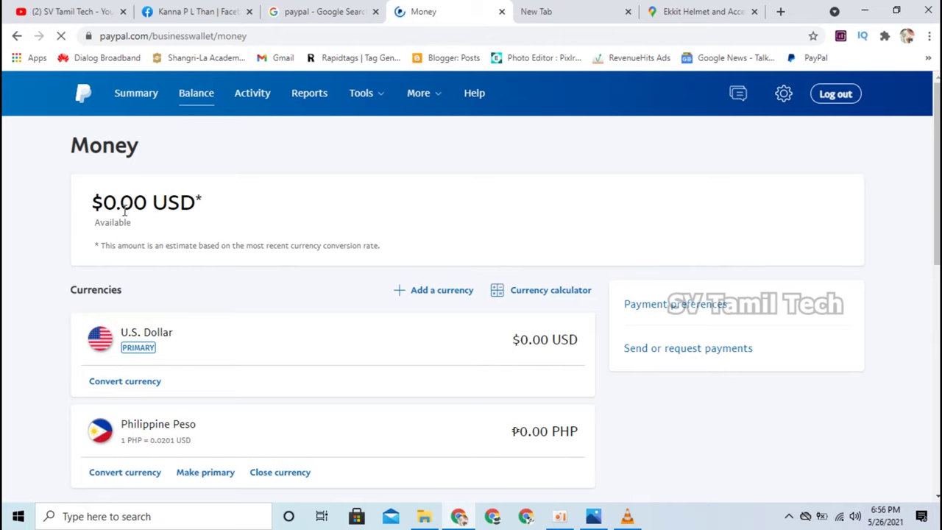
{"action": "scroll", "coordinate": [160, 382], "scroll_direction": "down", "scroll_amount": 2}
{"action": "scroll", "coordinate": [164, 394], "scroll_direction": "down", "scroll_amount": 1}
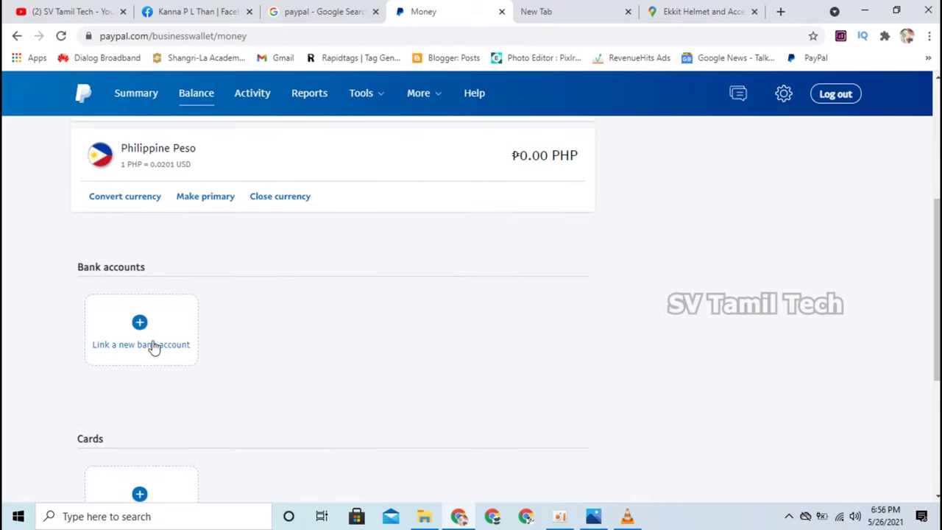
{"action": "scroll", "coordinate": [146, 343], "scroll_direction": "down", "scroll_amount": 3}
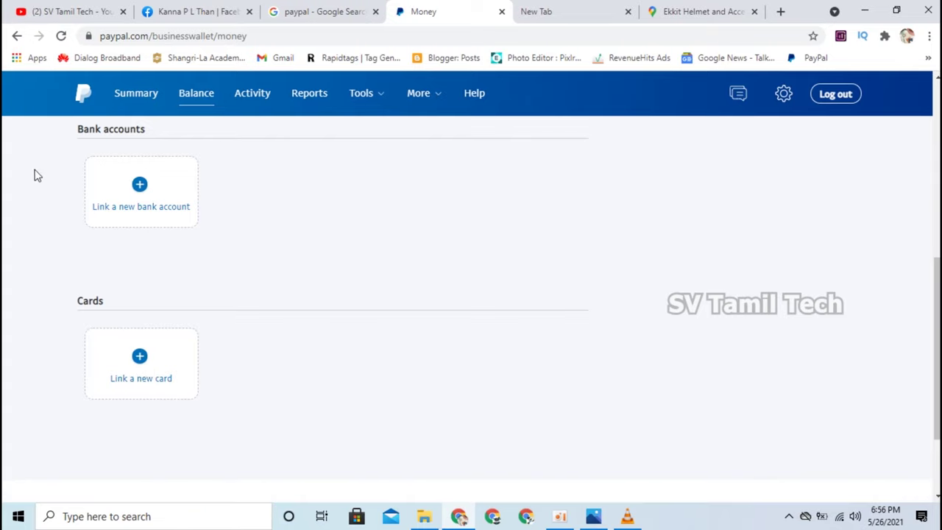
{"action": "scroll", "coordinate": [62, 271], "scroll_direction": "up", "scroll_amount": 1}
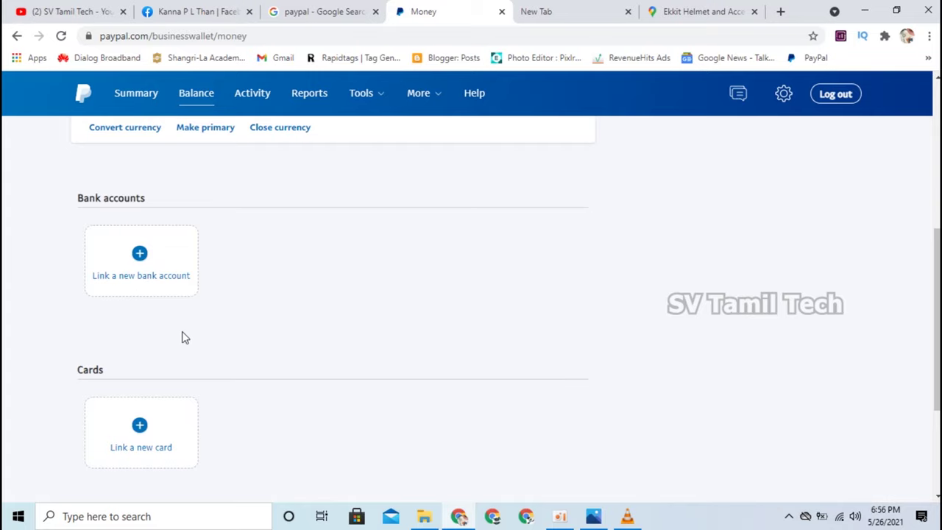
{"action": "scroll", "coordinate": [139, 336], "scroll_direction": "down", "scroll_amount": 1}
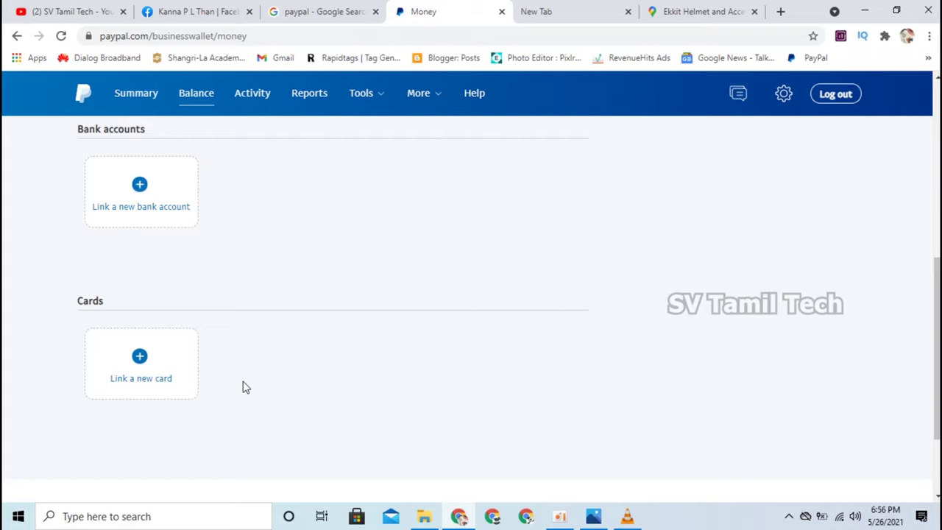
Open the Link a new card form and dock the sample card image window to the right.
{"action": "left_click", "coordinate": [151, 379]}
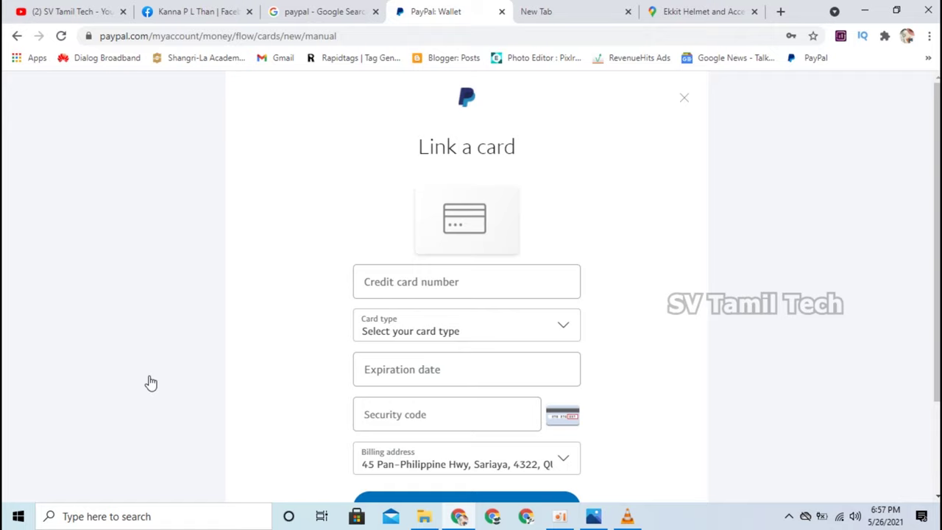
{"action": "scroll", "coordinate": [151, 383], "scroll_direction": "down", "scroll_amount": 1}
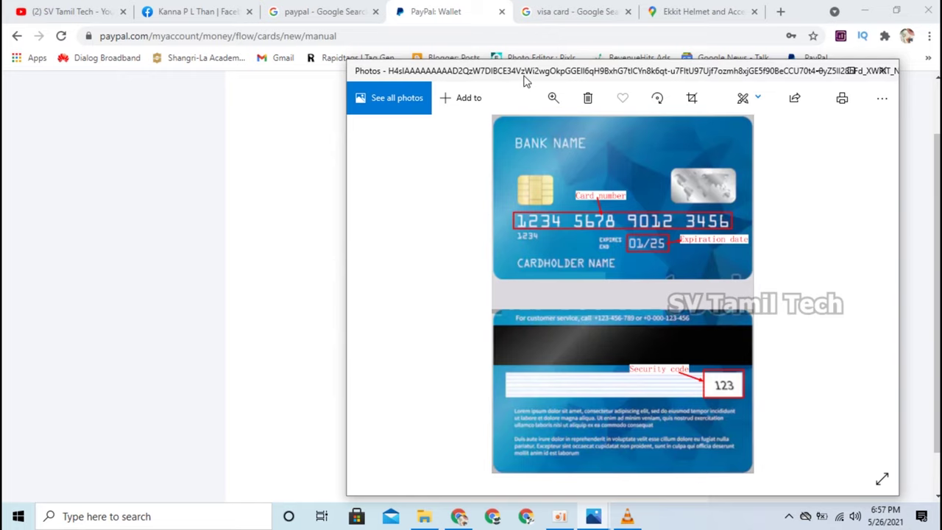
{"action": "left_click_drag", "start_coordinate": [347, 255], "coordinate": [580, 252]}
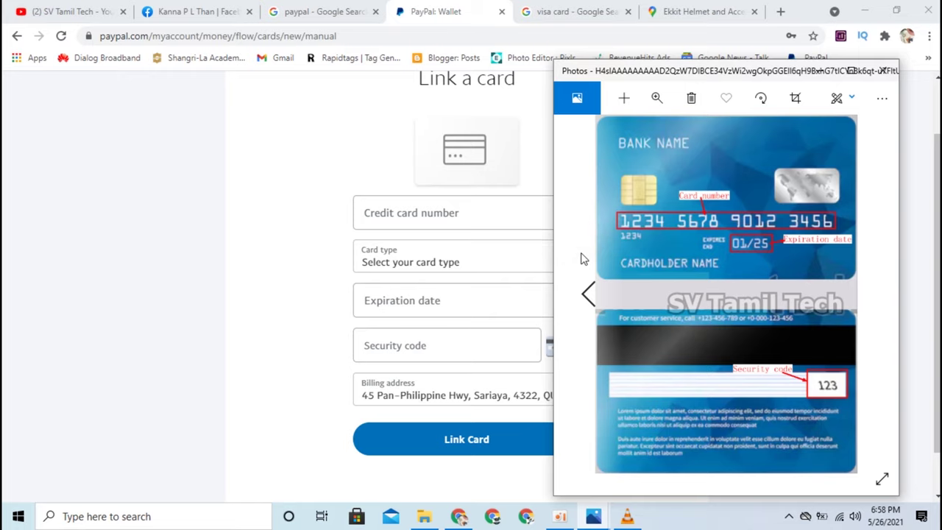
{"action": "left_click_drag", "start_coordinate": [658, 70], "coordinate": [706, 67]}
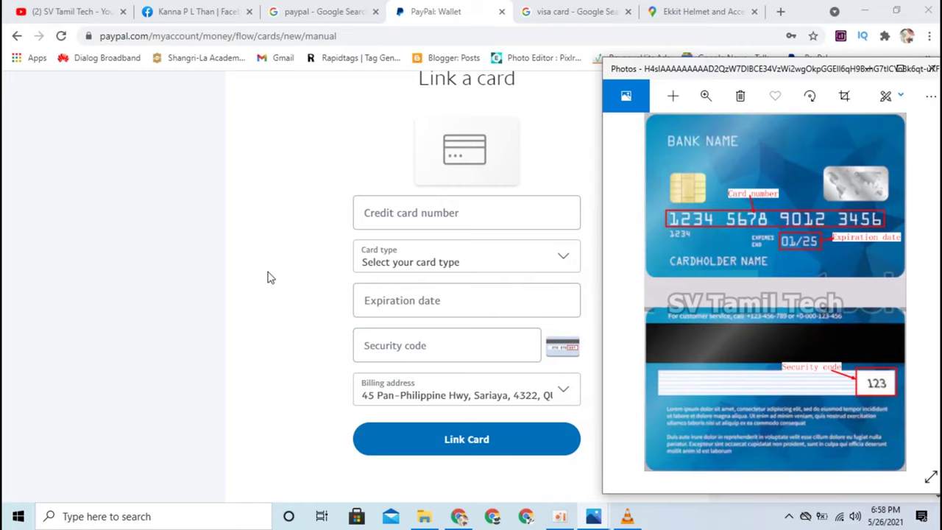
{"action": "left_click", "coordinate": [404, 211]}
Select Visa as the card type and bring the sample card image back beside the form.
{"action": "left_click", "coordinate": [561, 259]}
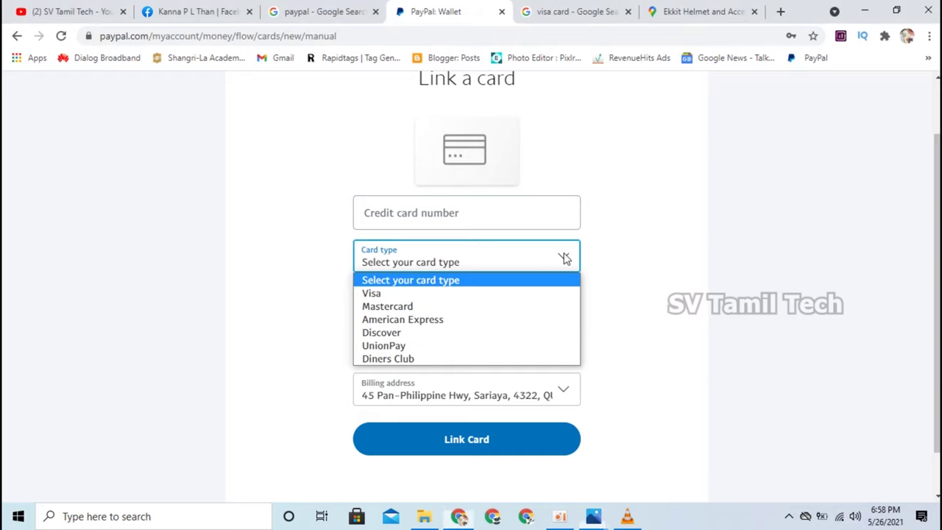
{"action": "left_click", "coordinate": [198, 319]}
{"action": "left_click", "coordinate": [458, 265]}
{"action": "left_click", "coordinate": [413, 294]}
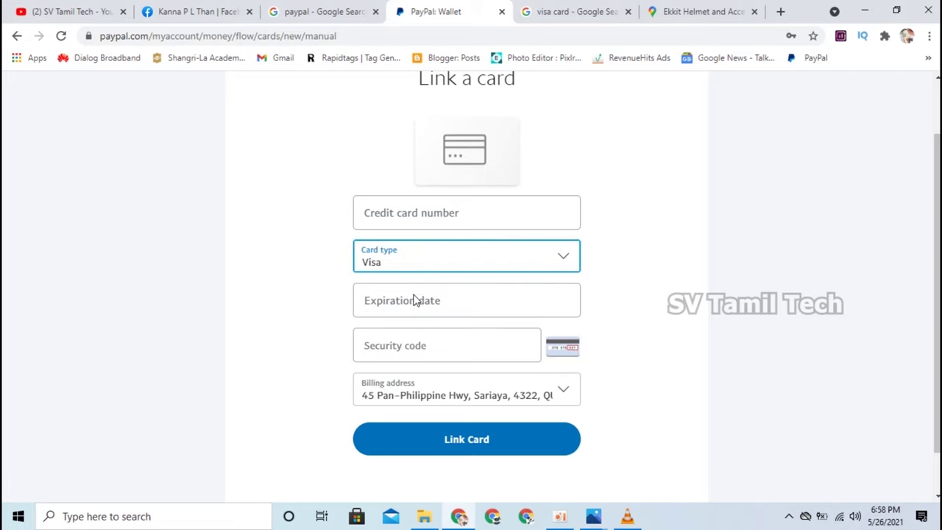
{"action": "mouse_move", "coordinate": [594, 515]}
{"action": "left_click", "coordinate": [704, 457]}
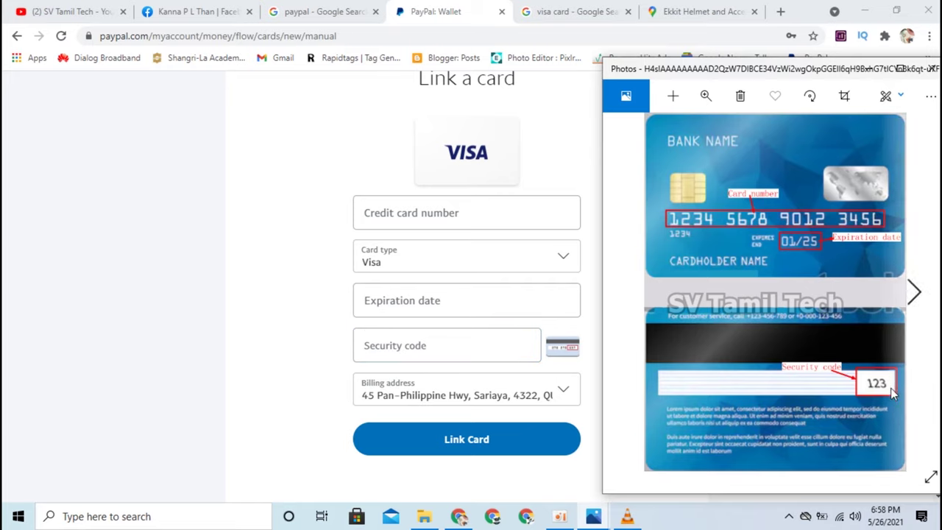
{"action": "left_click", "coordinate": [432, 351]}
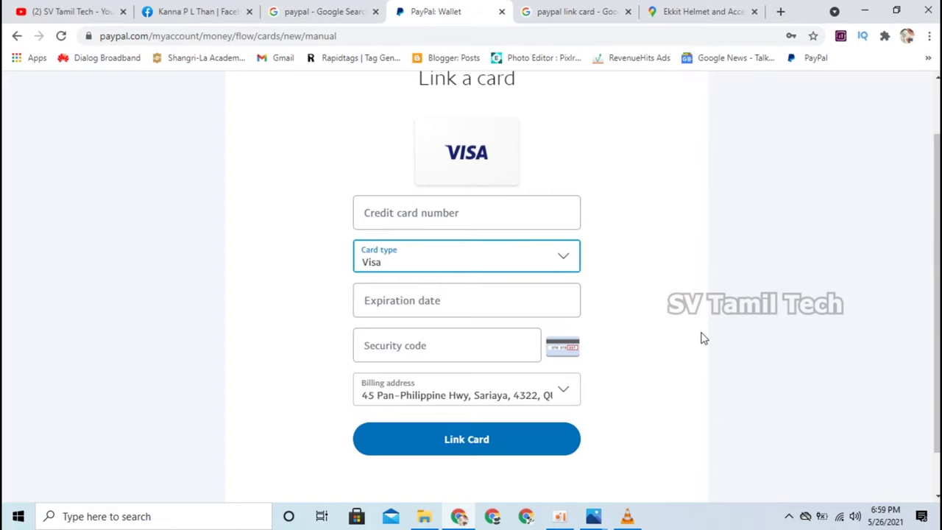
Link the Visa card, check the Summary balance reads $0.00 USD, then move to the YouTube tab.
{"action": "left_click", "coordinate": [689, 327]}
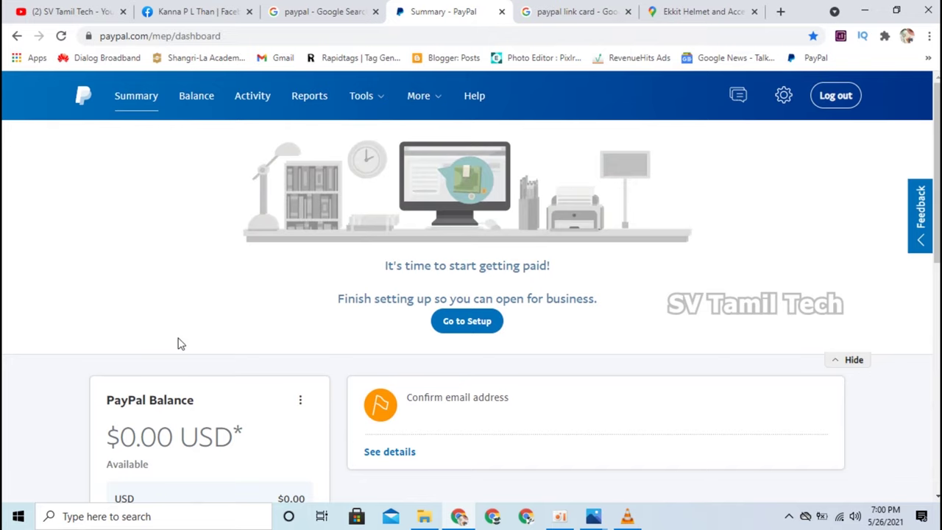
{"action": "scroll", "coordinate": [188, 368], "scroll_direction": "down", "scroll_amount": 5}
{"action": "scroll", "coordinate": [184, 361], "scroll_direction": "up", "scroll_amount": 5}
{"action": "key", "text": "ctrl+1"}
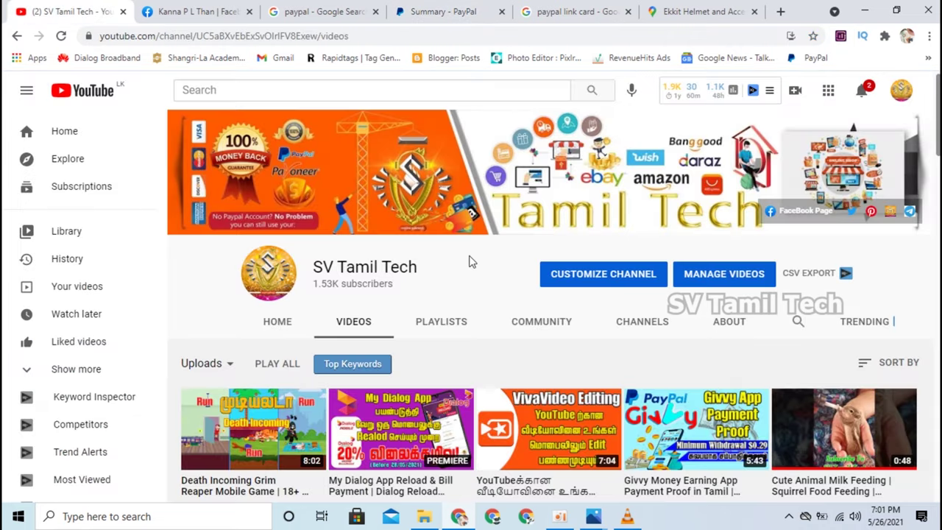